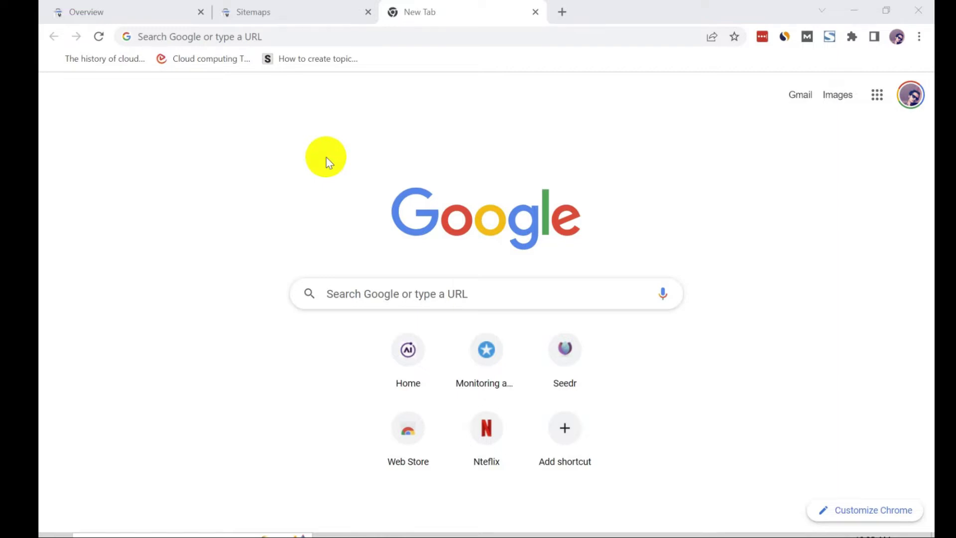
Show the recent-search suggestions in the new tab's address bar
left_click(321, 43)
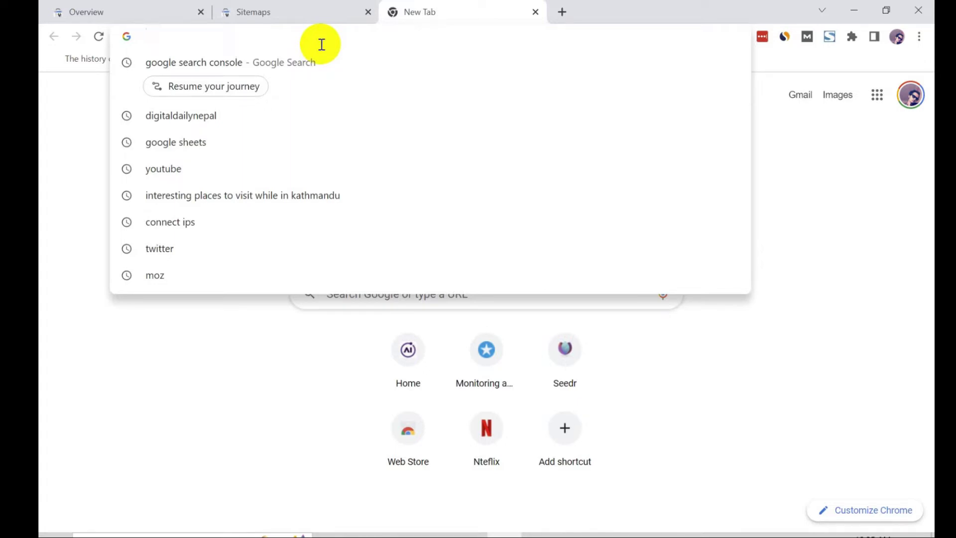
Run the past 'digitaldailynepal' search and scroll through its results, including the Japanese spam pages
key("Down")
key("Down")
key("Return")
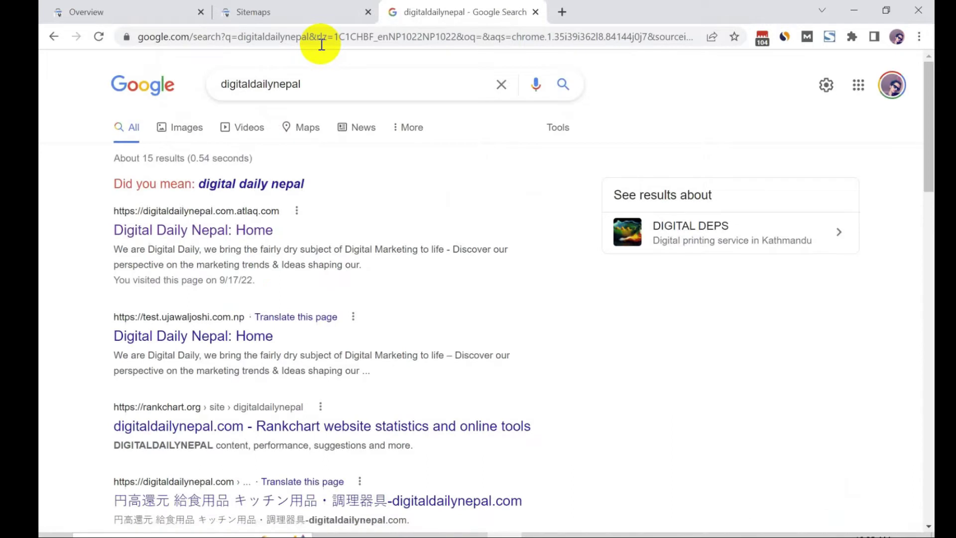
scroll(50, 256, "down", 4)
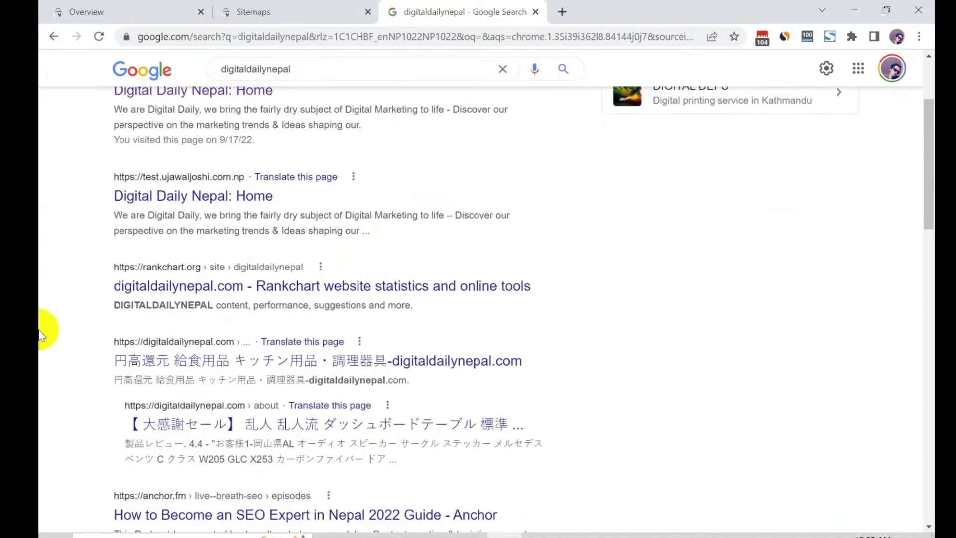
left_click(78, 273)
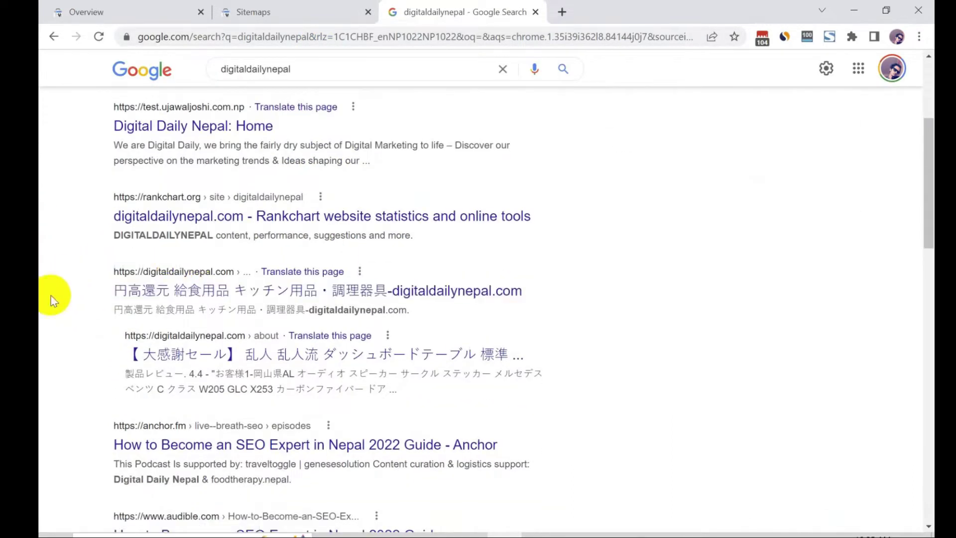
scroll(69, 294, "down", 4)
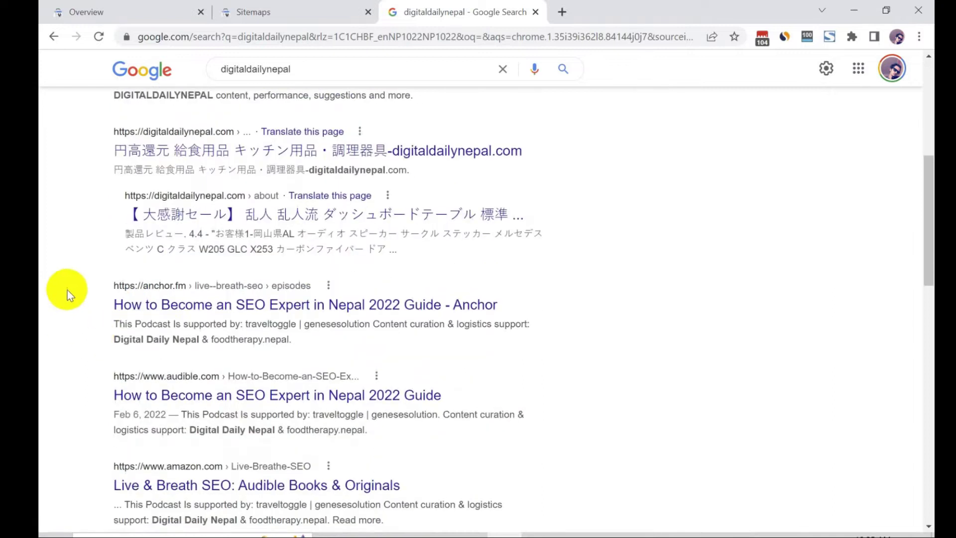
scroll(87, 297, "up", 5)
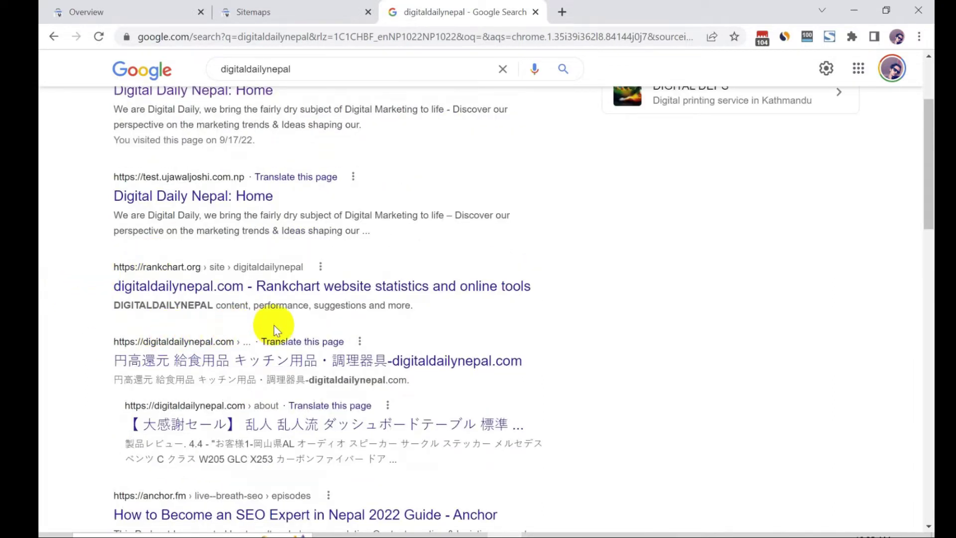
scroll(274, 325, "up", 3)
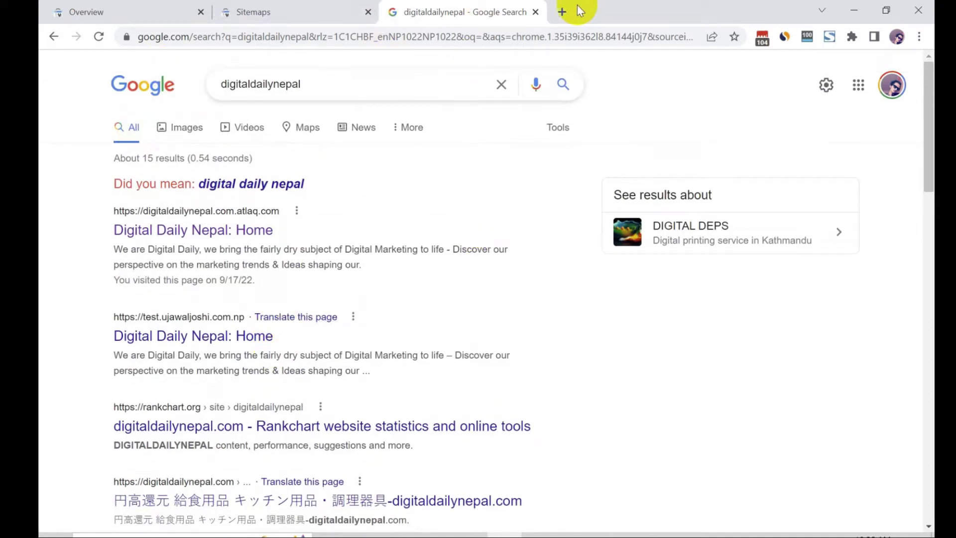
Search Google for 'google search console' in a new tab
left_click(561, 12)
left_click(508, 39)
type("google ")
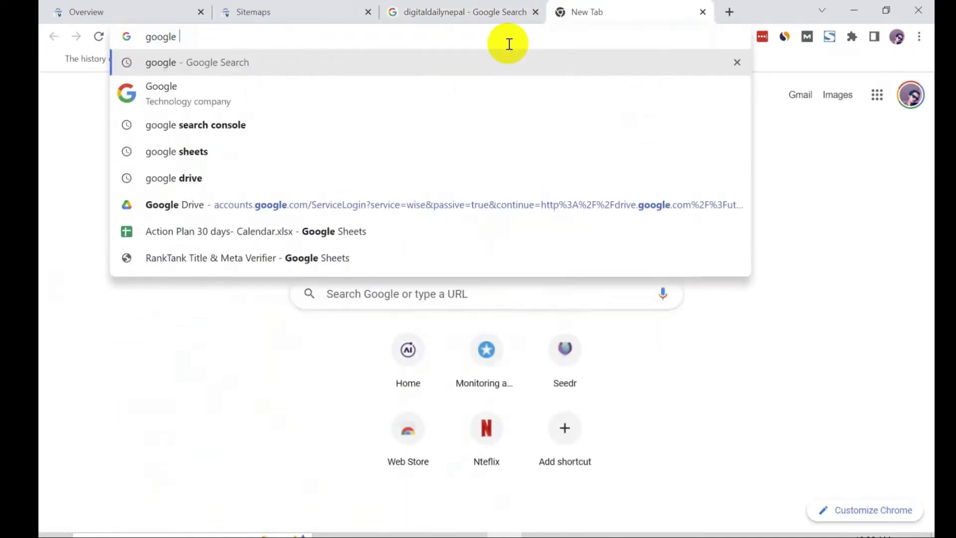
type("seach")
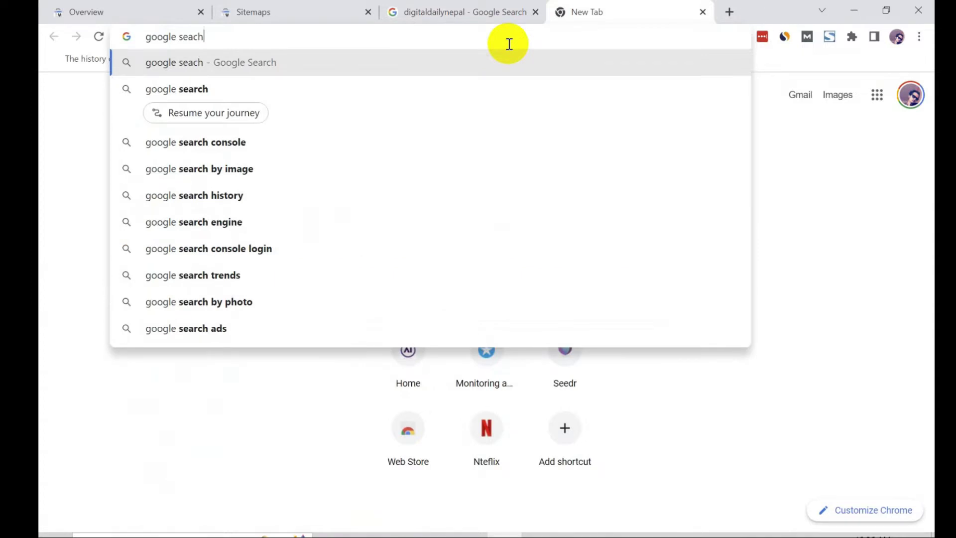
key("Down")
key("Down")
key("Return")
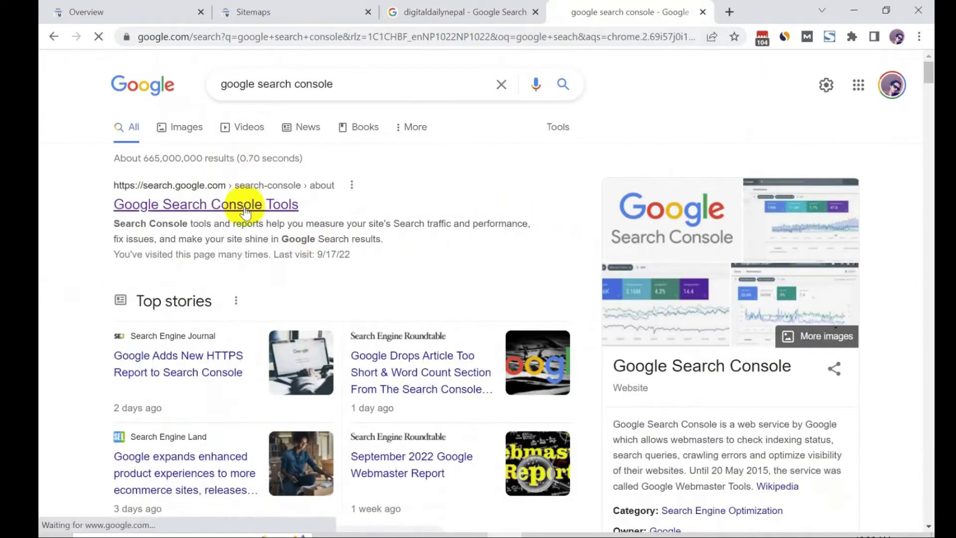
Enter Search Console and open the Page indexing report for digitaldailynepal.com
left_click(245, 211)
left_click(195, 365)
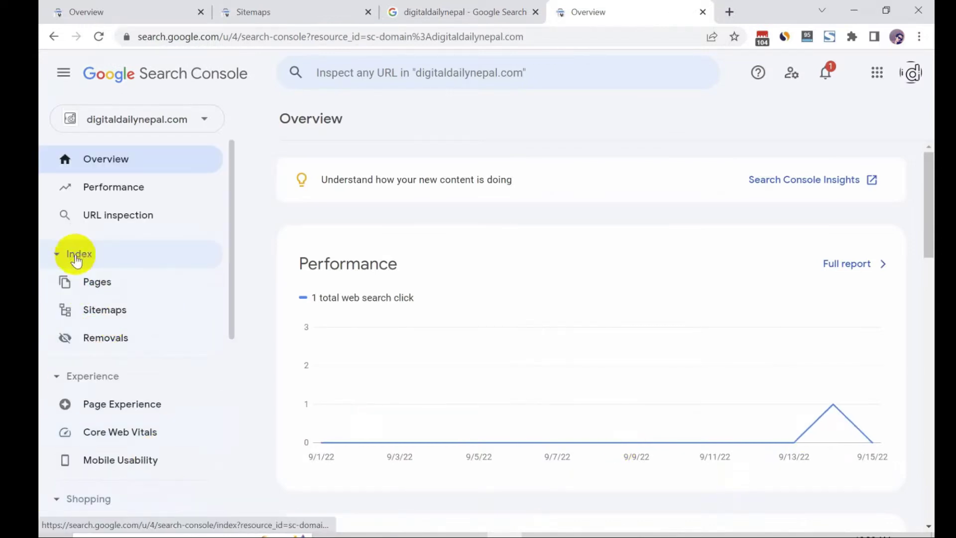
left_click(100, 283)
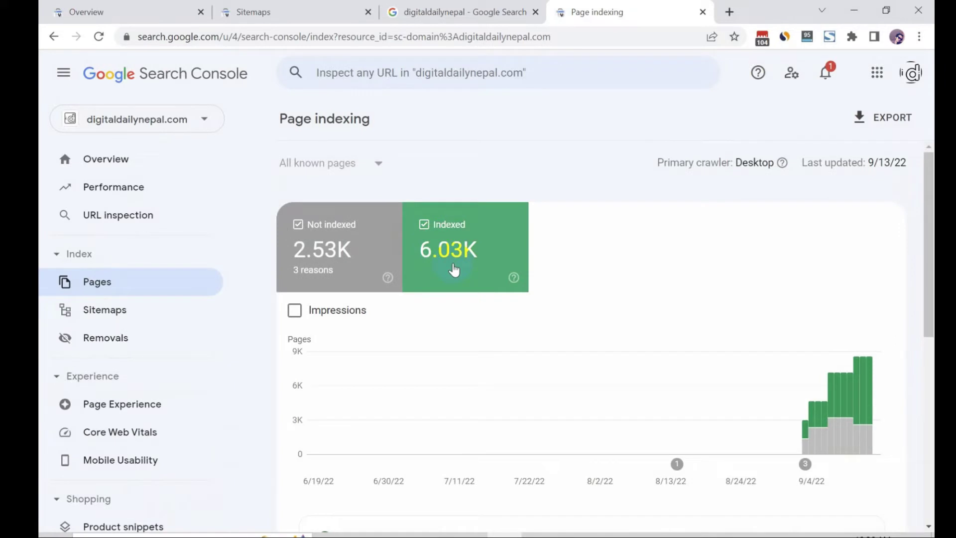
Load digitaldailynepal.com in a new tab and browse it, then return to the Google results
left_click(731, 11)
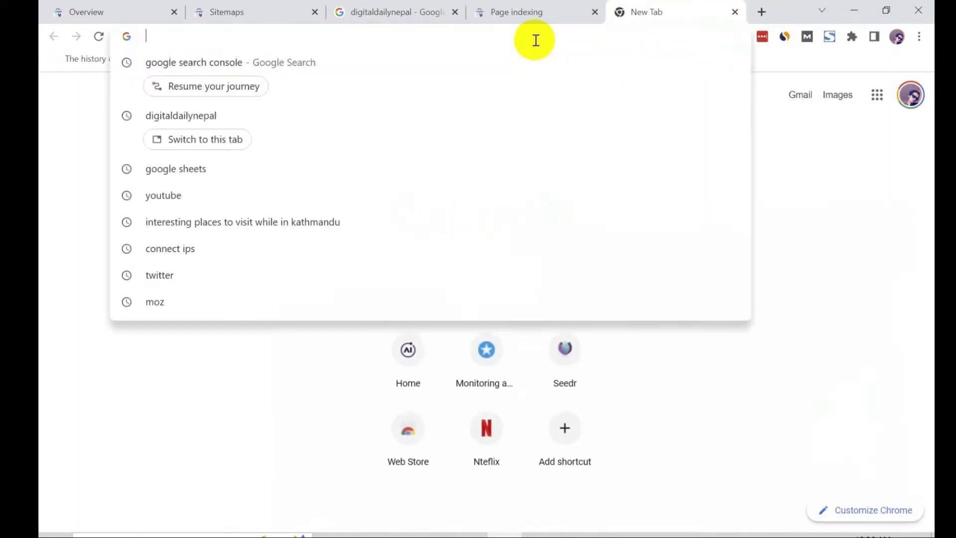
type("digitaldai")
type("lynepal.com")
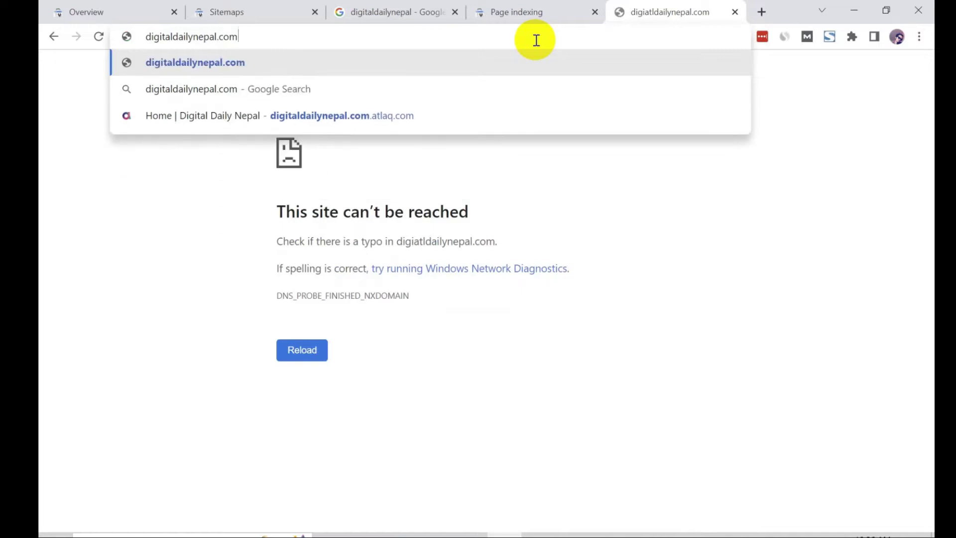
key("Return")
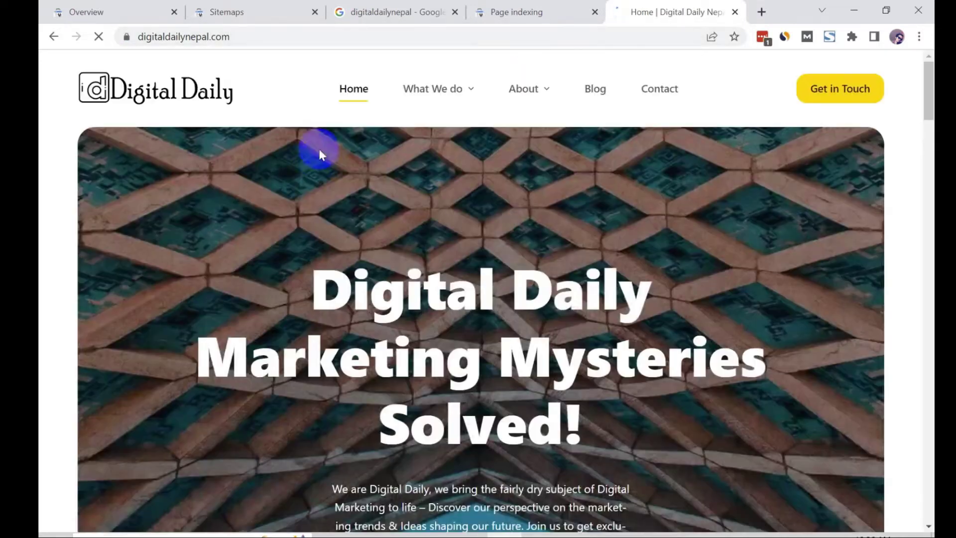
mouse_move(405, 100)
left_click(443, 152)
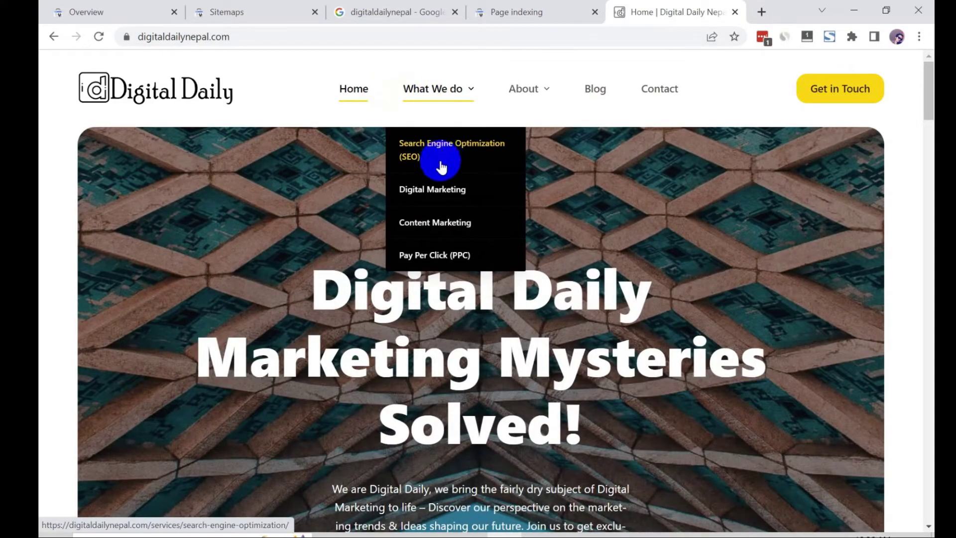
mouse_move(532, 77)
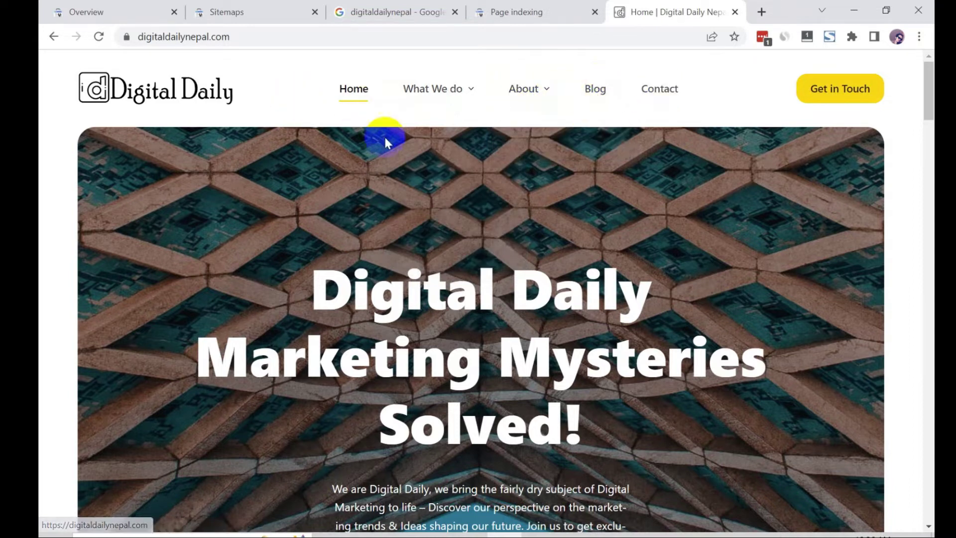
scroll(381, 274, "down", 20)
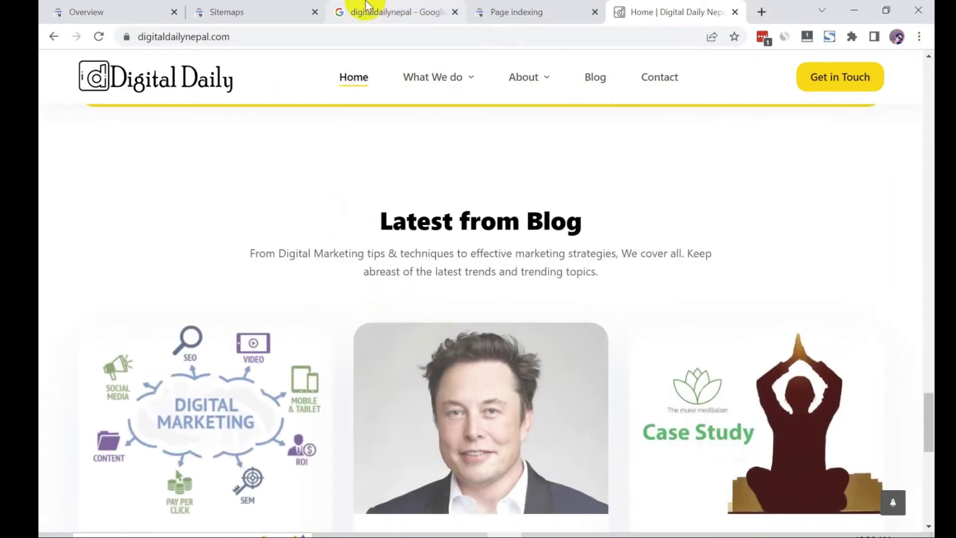
left_click(363, 10)
scroll(262, 301, "down", 5)
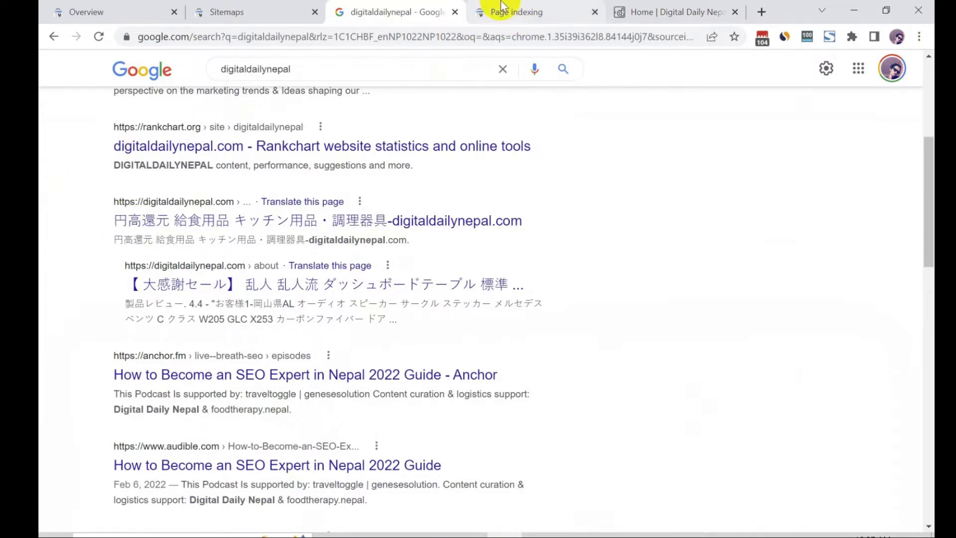
Hide not-indexed pages from the chart, open the indexed pages details, and check an example URL
left_click(473, 7)
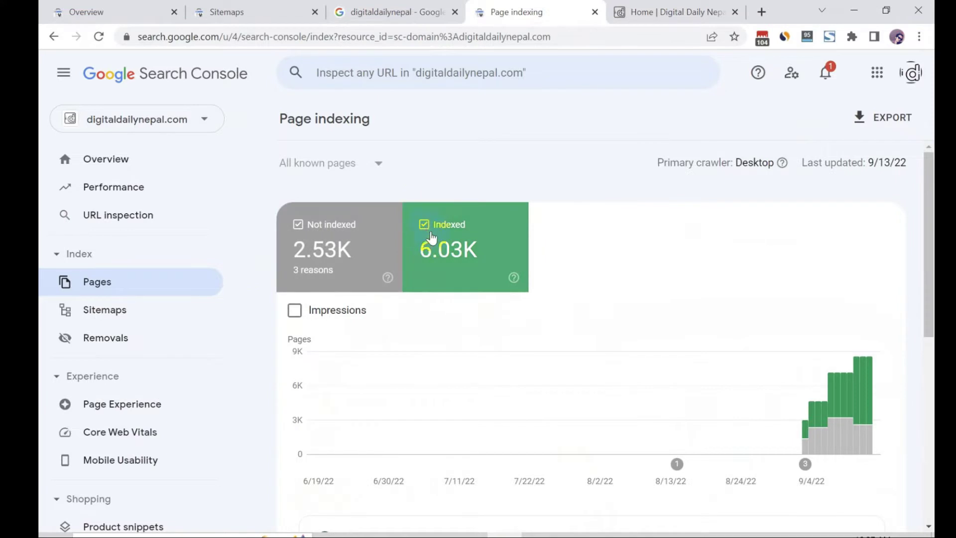
left_click(298, 230)
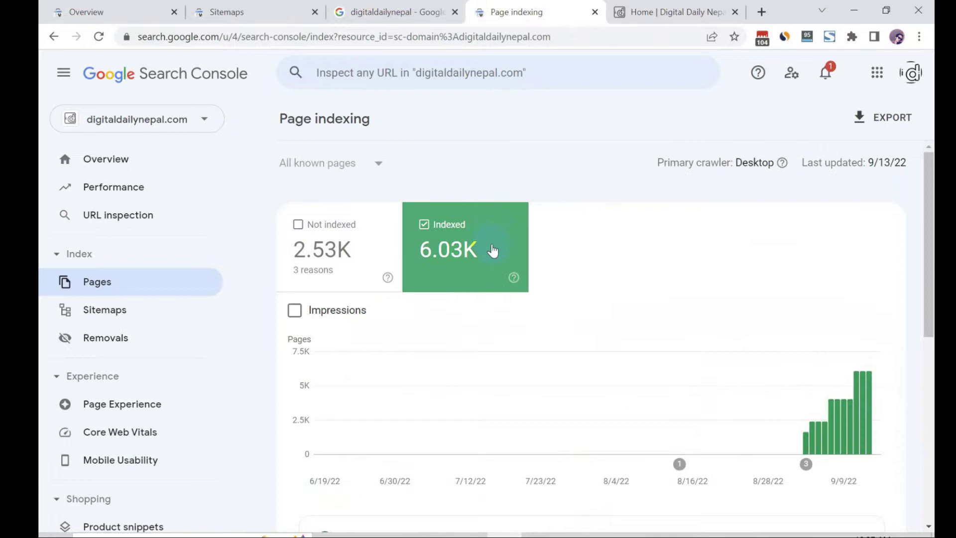
scroll(482, 260, "down", 1)
left_click(430, 510)
scroll(441, 381, "down", 8)
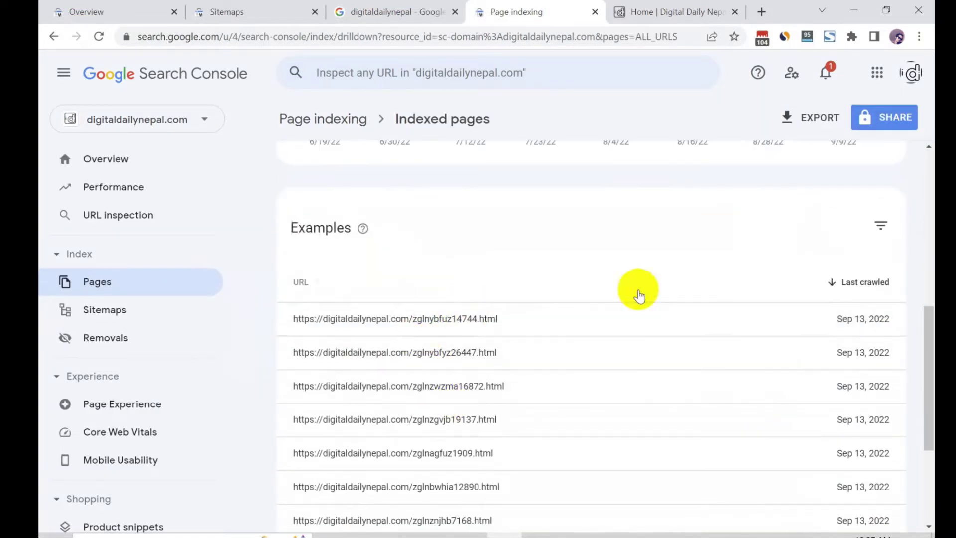
left_click(761, 321)
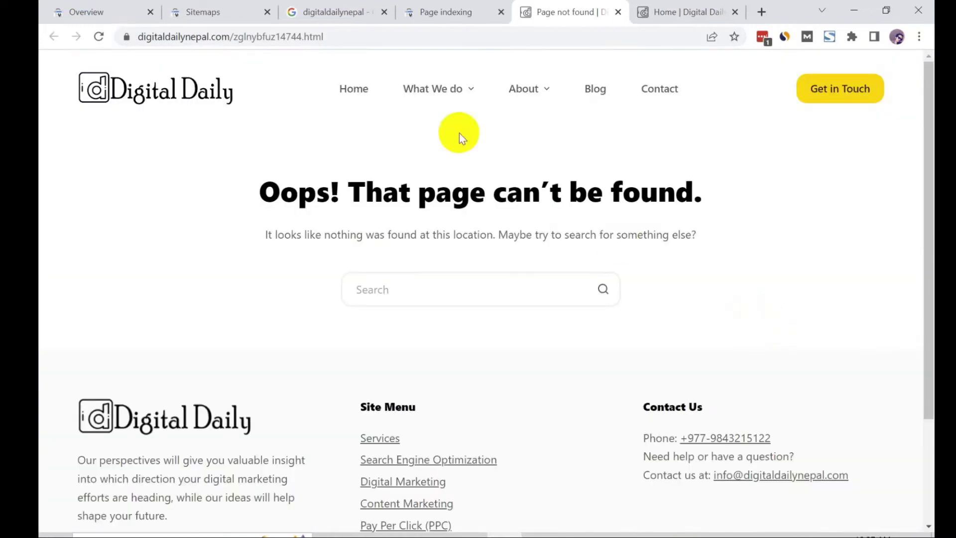
left_click(445, 12)
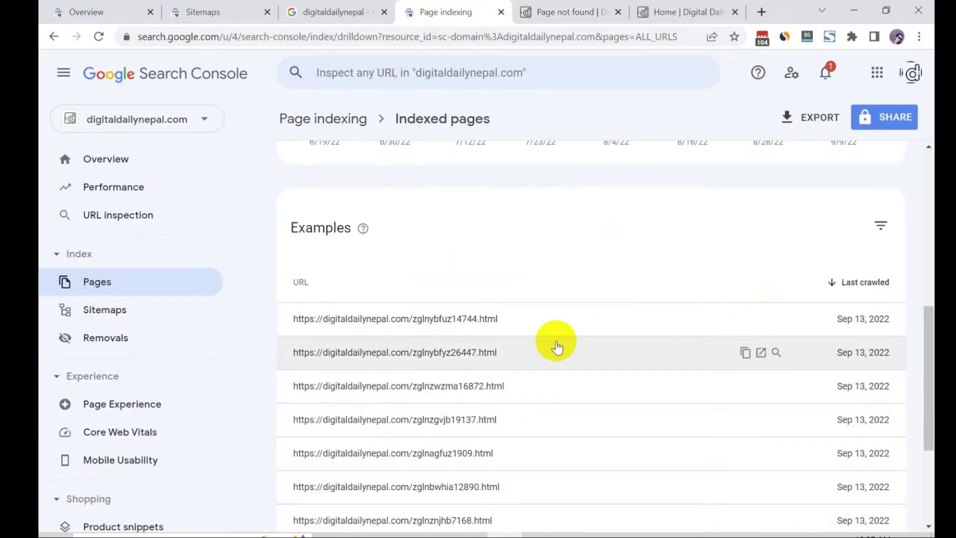
scroll(560, 343, "down", 4)
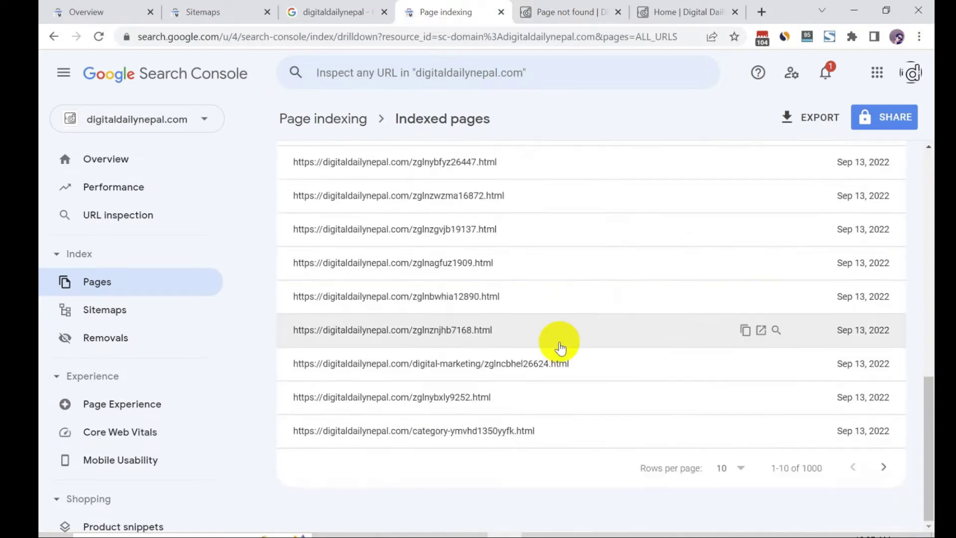
Show more example URLs per page and download the indexed pages report as Excel
left_click(725, 466)
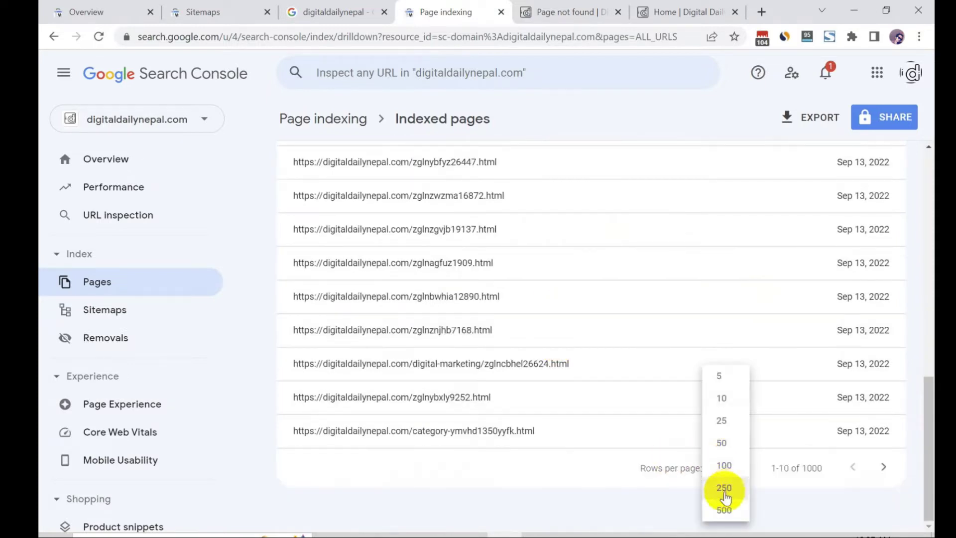
left_click(714, 504)
scroll(564, 318, "up", 5)
scroll(565, 318, "up", 1)
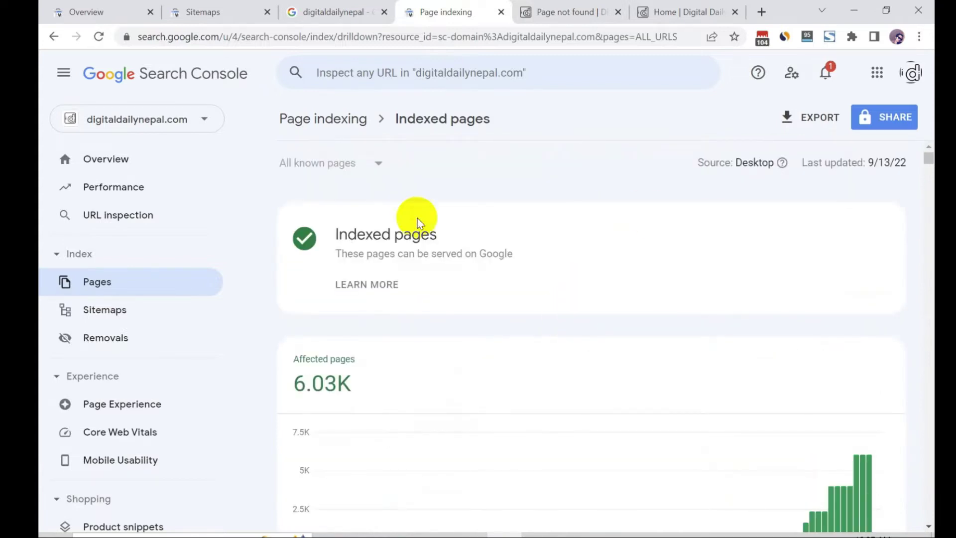
left_click(797, 116)
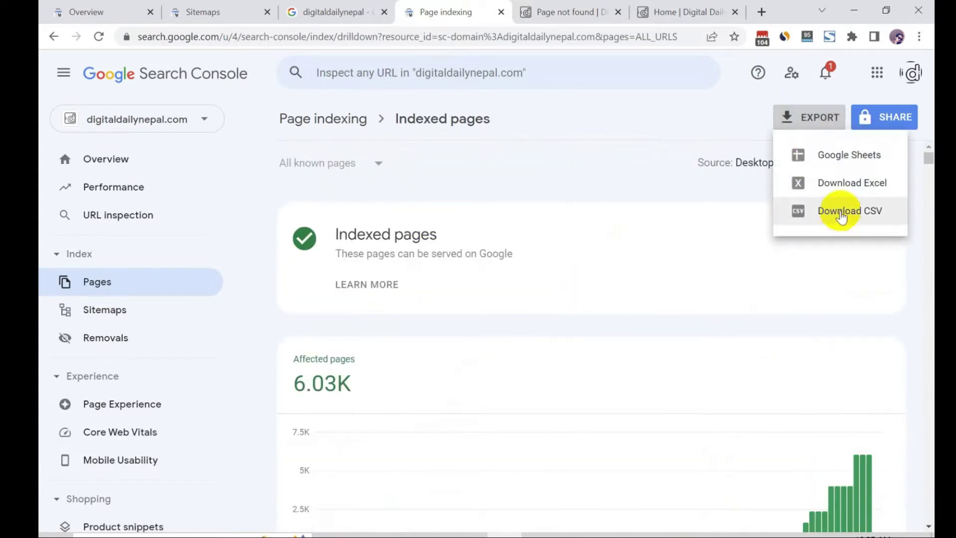
left_click(840, 186)
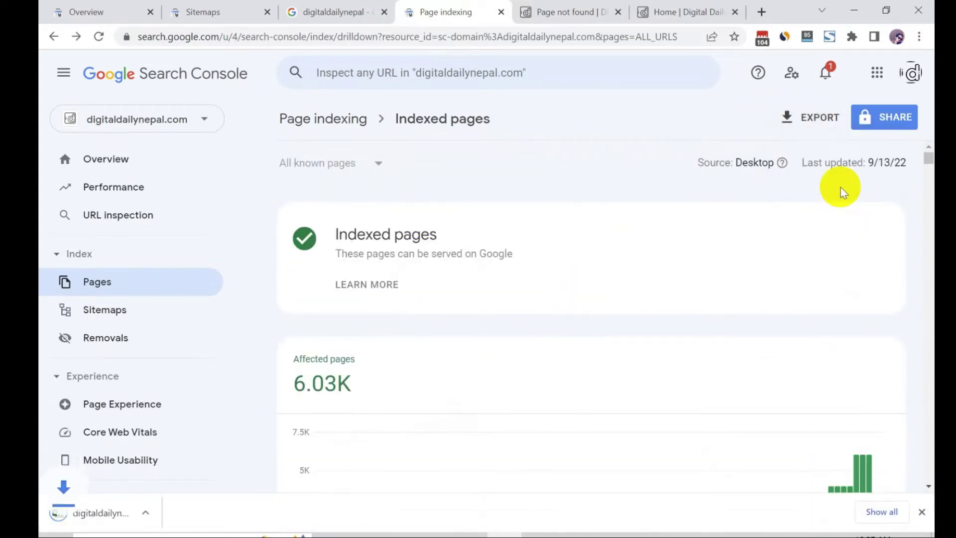
left_click(187, 512)
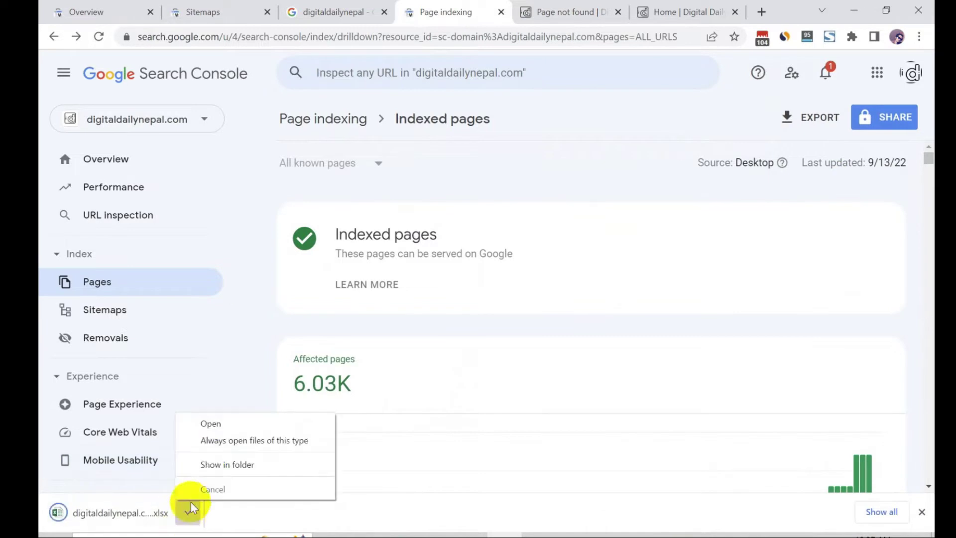
Open the exported spreadsheet, widen column A on the Table sheet, and copy URLs A2:A1001
left_click(216, 424)
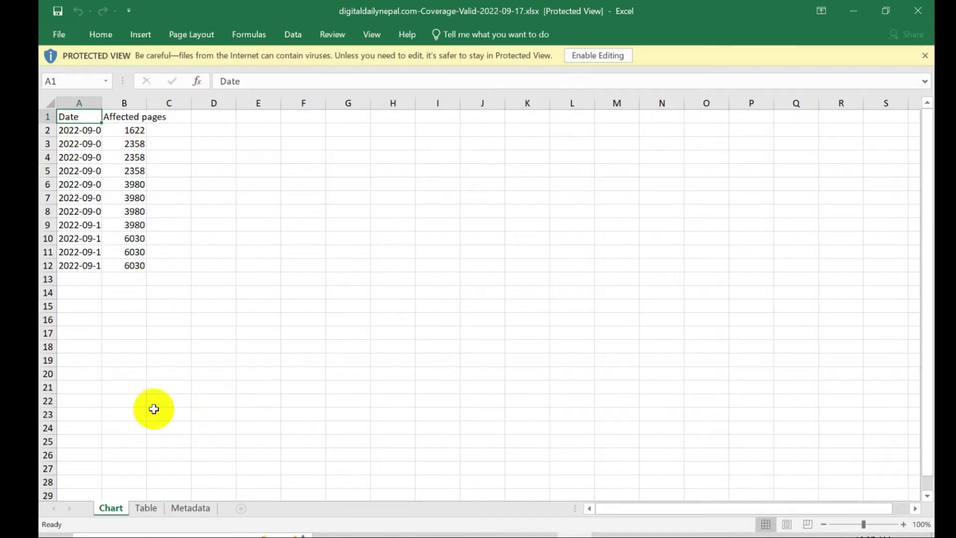
left_click(145, 507)
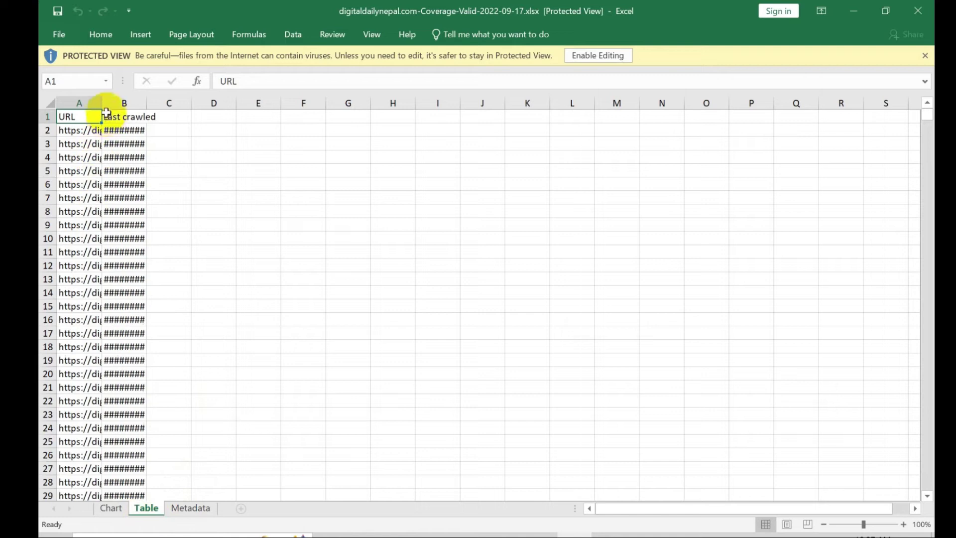
left_click_drag(103, 103, 574, 103)
left_click(124, 129)
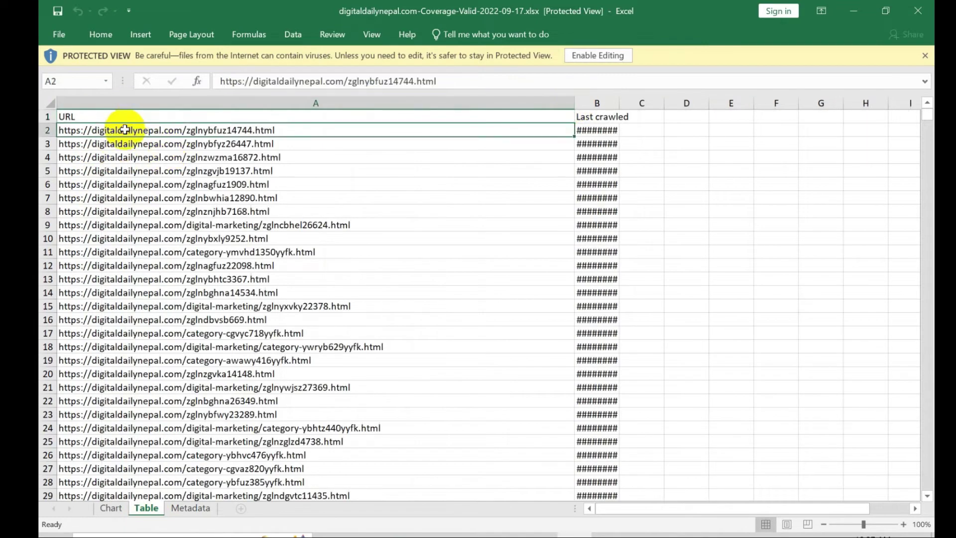
left_click_drag(125, 129, 124, 129)
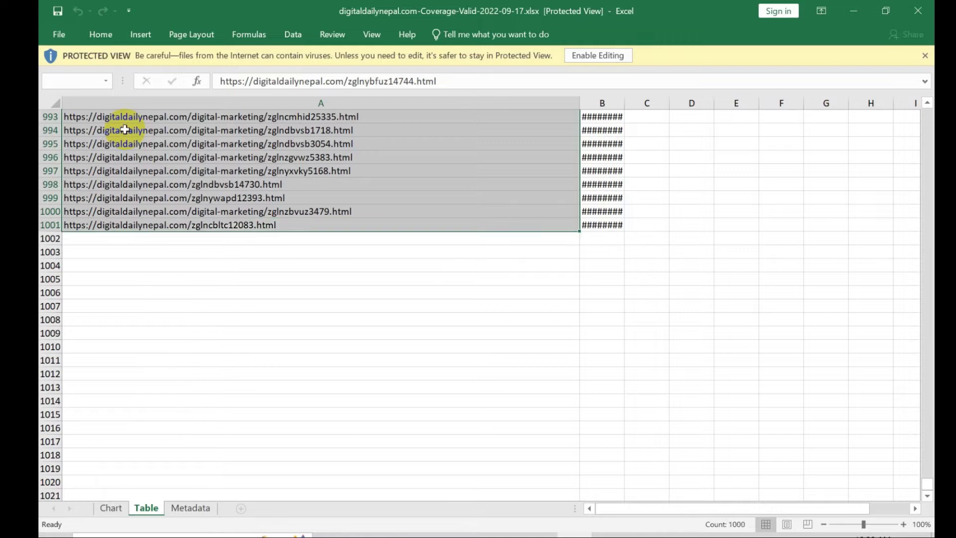
key("ctrl+c")
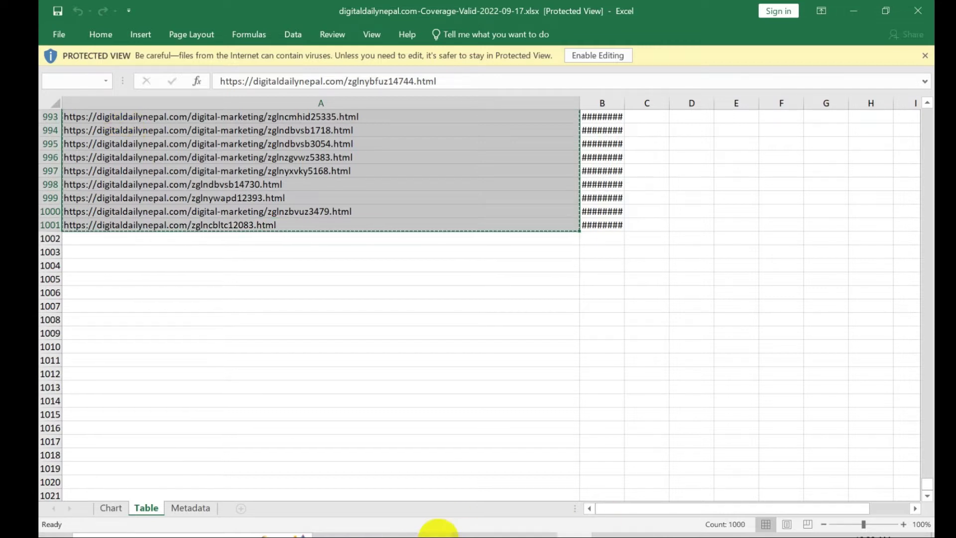
Create a new text document in Downloads and paste the copied URLs into it
key("alt+Tab")
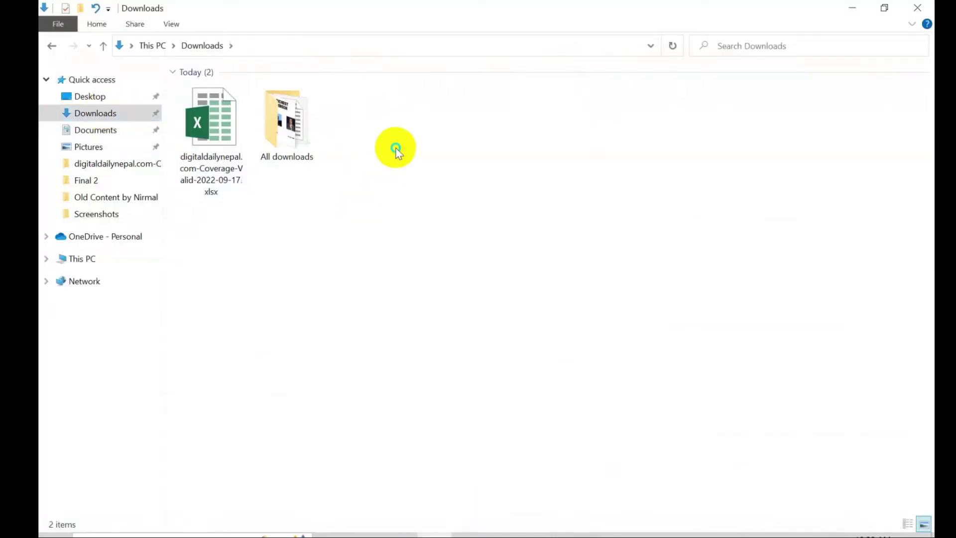
right_click(397, 148)
mouse_move(527, 313)
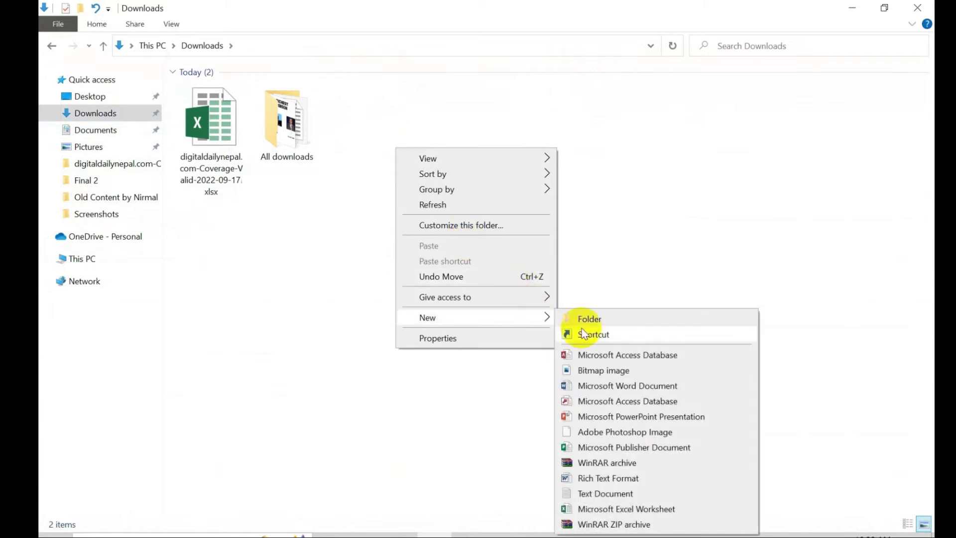
left_click(588, 493)
double_click(371, 154)
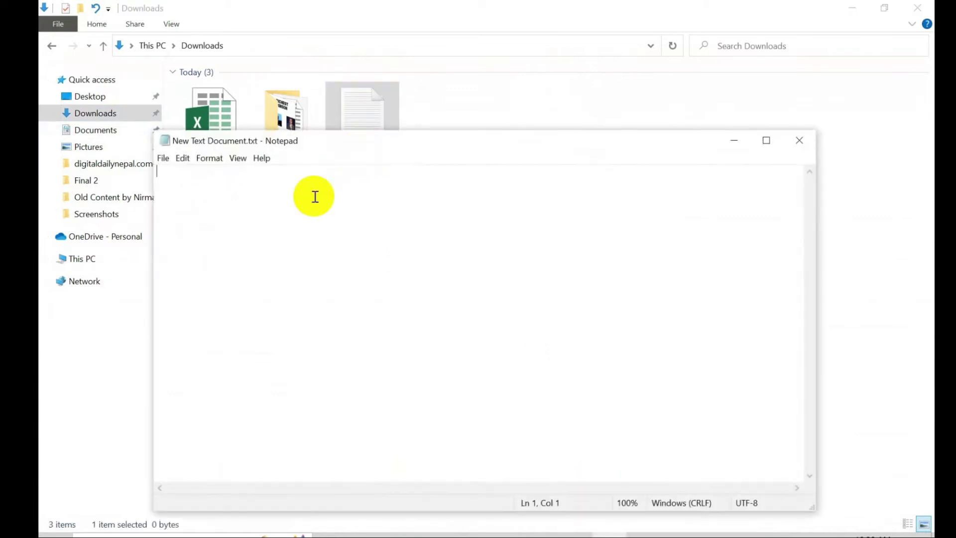
left_click(309, 204)
key("ctrl+v")
scroll(438, 303, "up", 15)
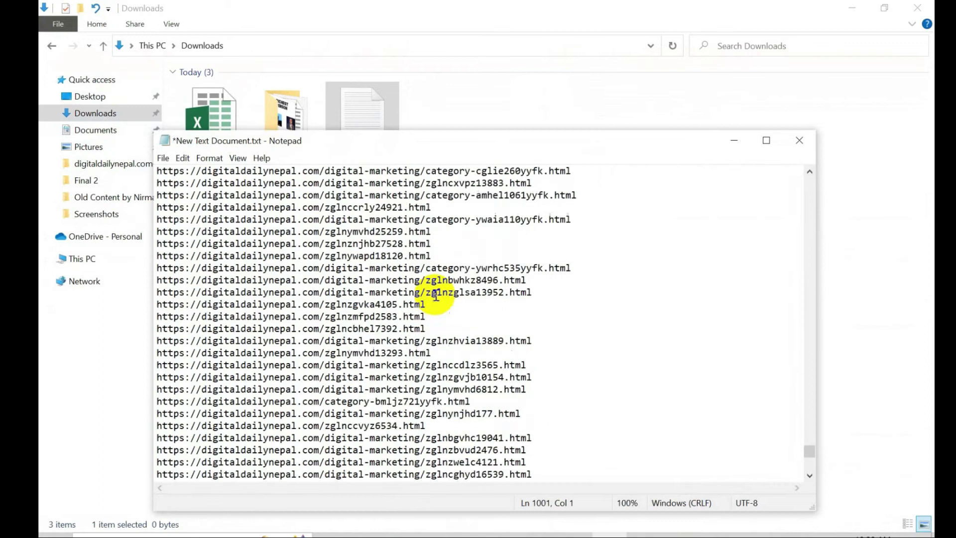
Save the document as spam-url.txt, then reopen it to check the contents and close it
left_click(159, 158)
left_click(199, 232)
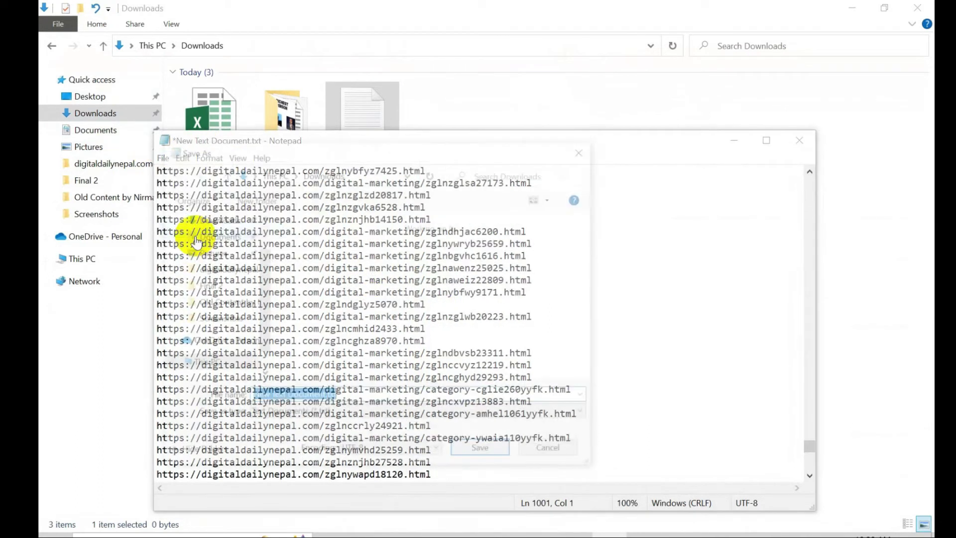
left_click(324, 399)
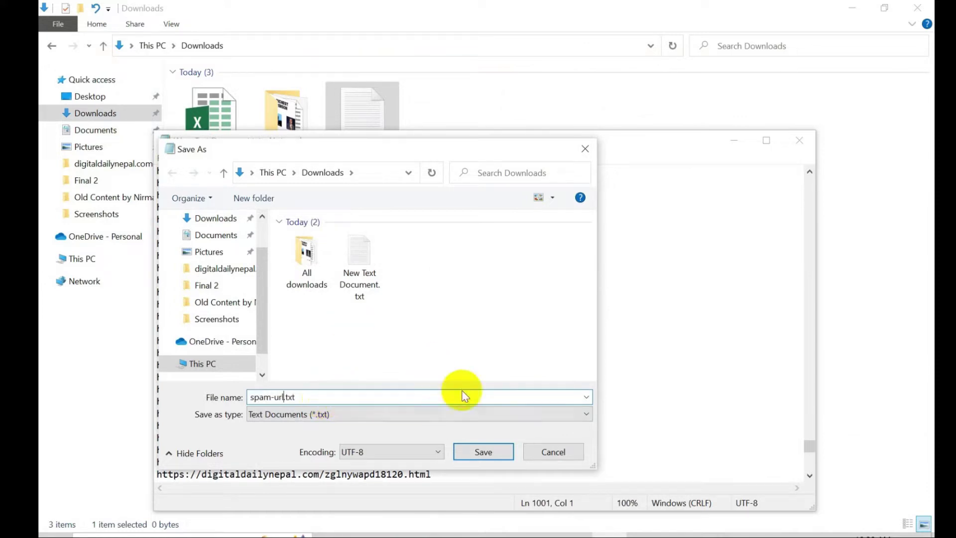
left_click(484, 452)
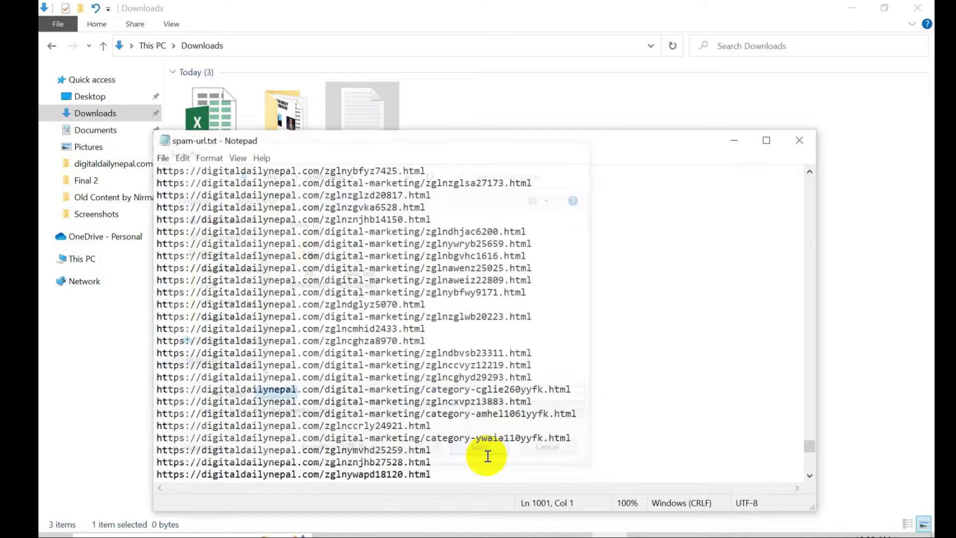
left_click(798, 143)
left_click(436, 152)
double_click(439, 135)
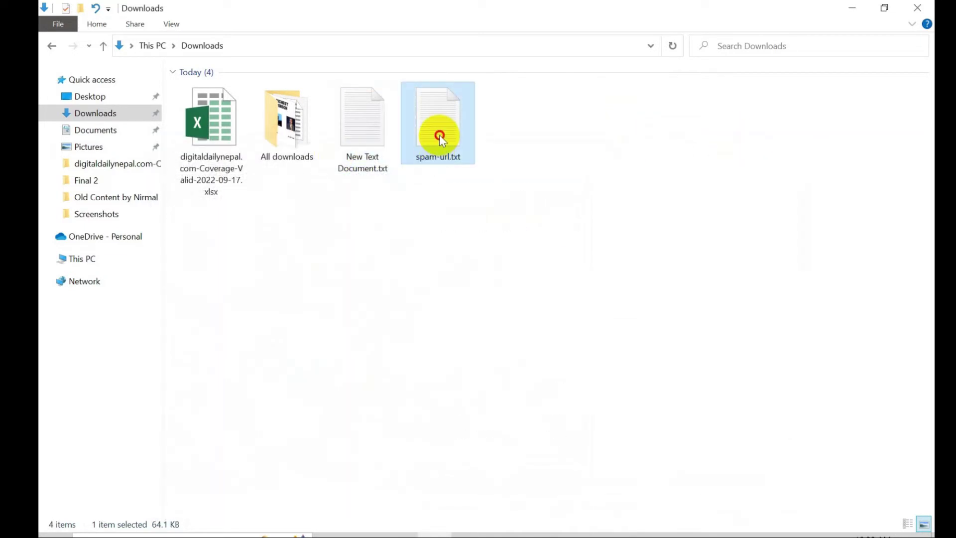
left_click(796, 141)
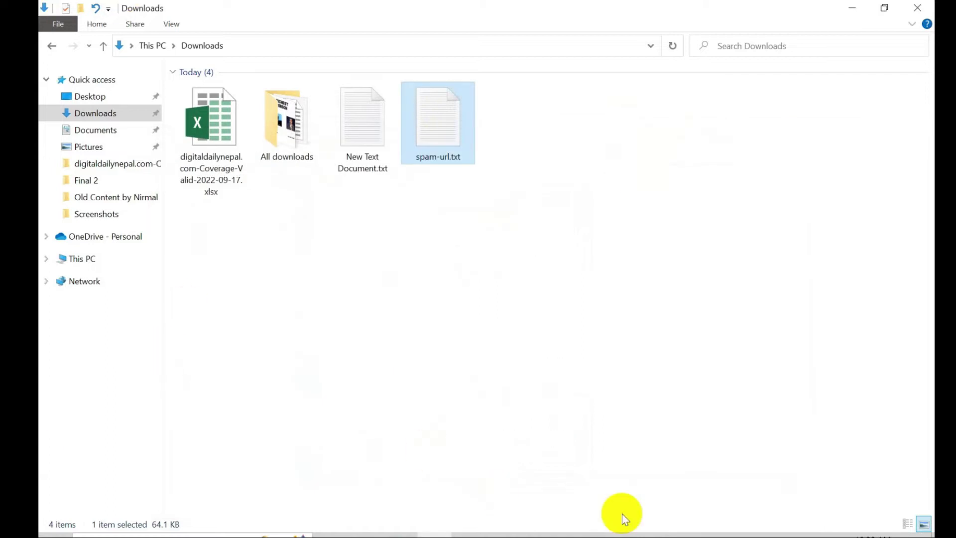
Open the Search Console Sitemaps page, then start editing the Page not found tab's address
left_click(501, 535)
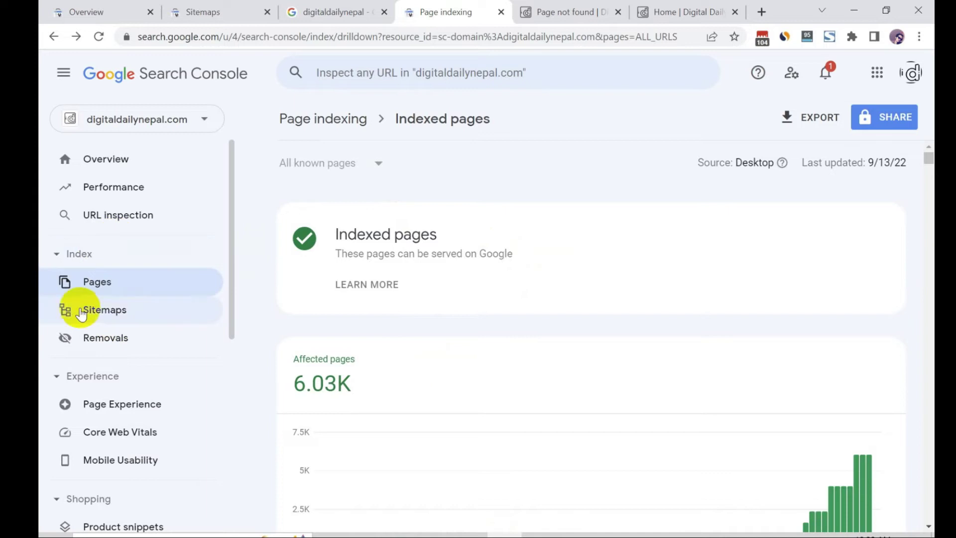
left_click(106, 318)
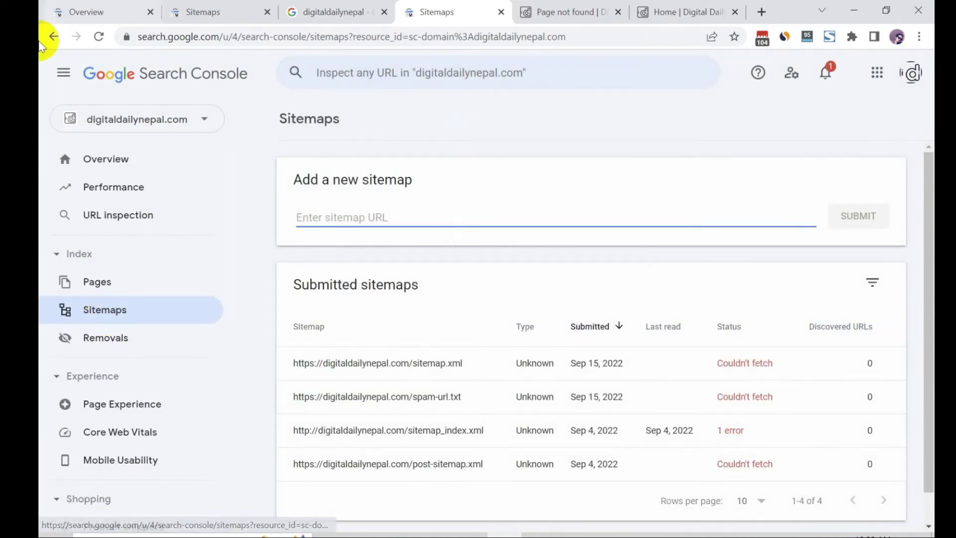
left_click(567, 12)
left_click(375, 40)
type("d")
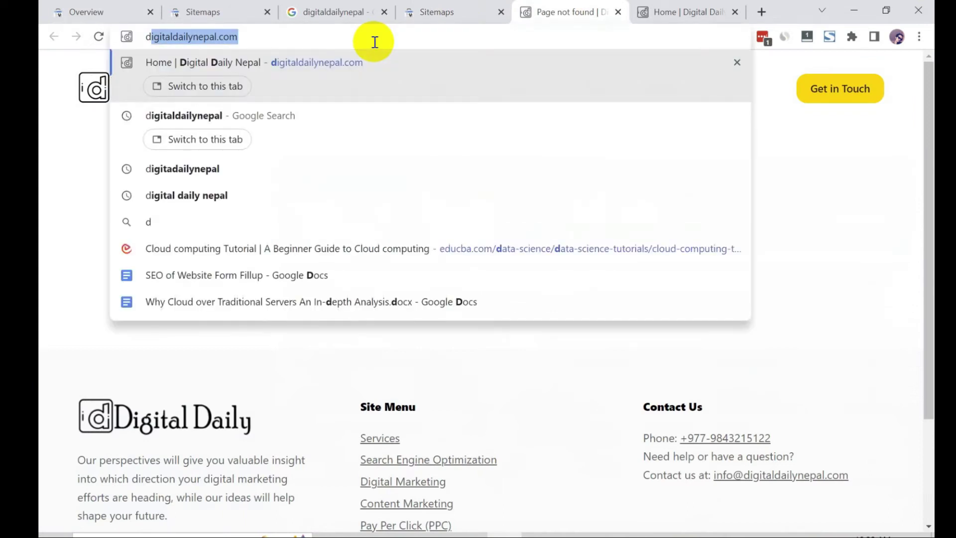
In the Digital Daily tab, try the /cpanel and publi_html addresses
left_click(687, 12)
left_click(373, 38)
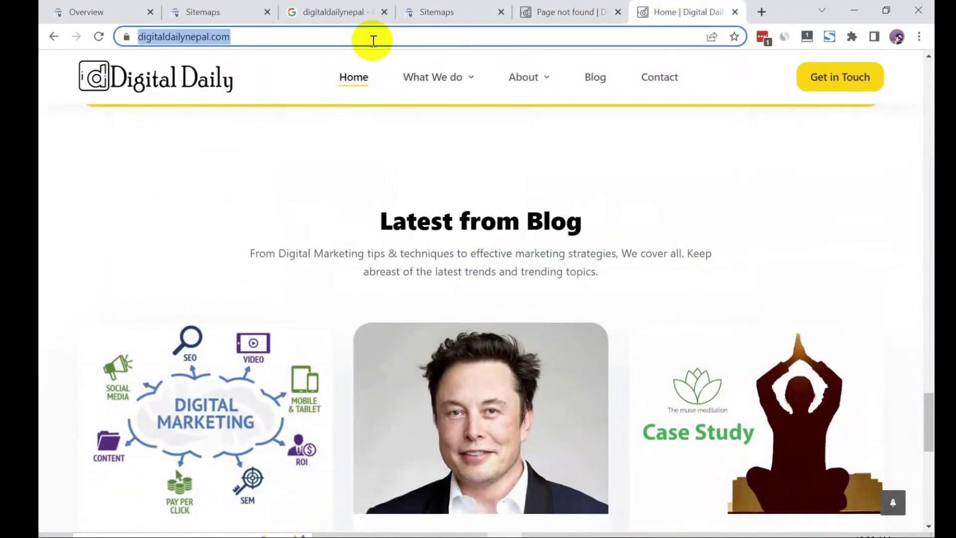
left_click(373, 41)
type("/cpa")
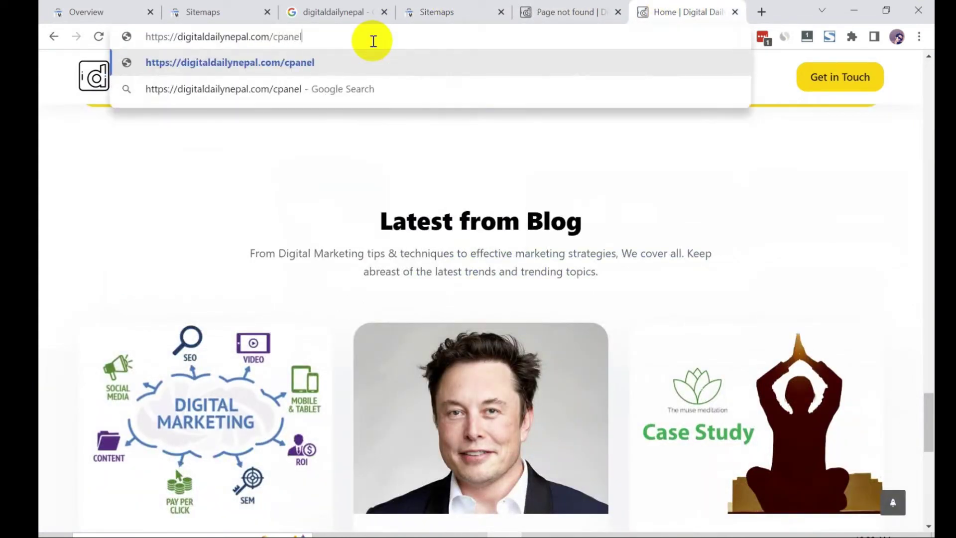
type("nel")
key("ctrl+a")
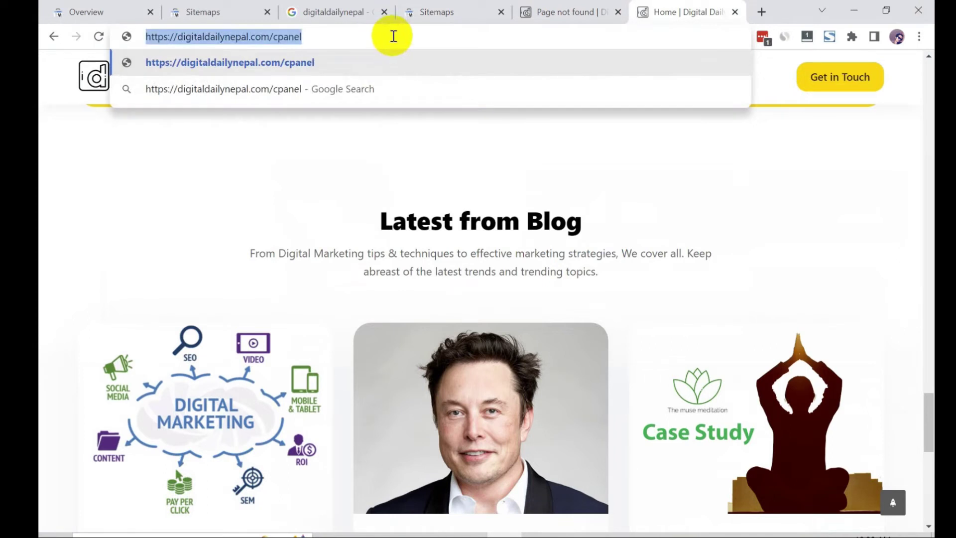
key("BackSpace")
type("pu")
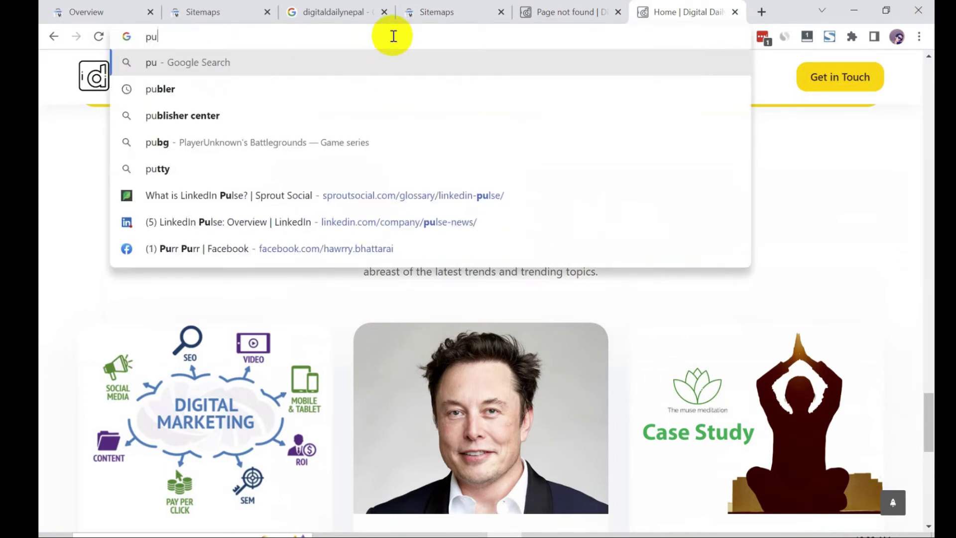
type("bli_ht")
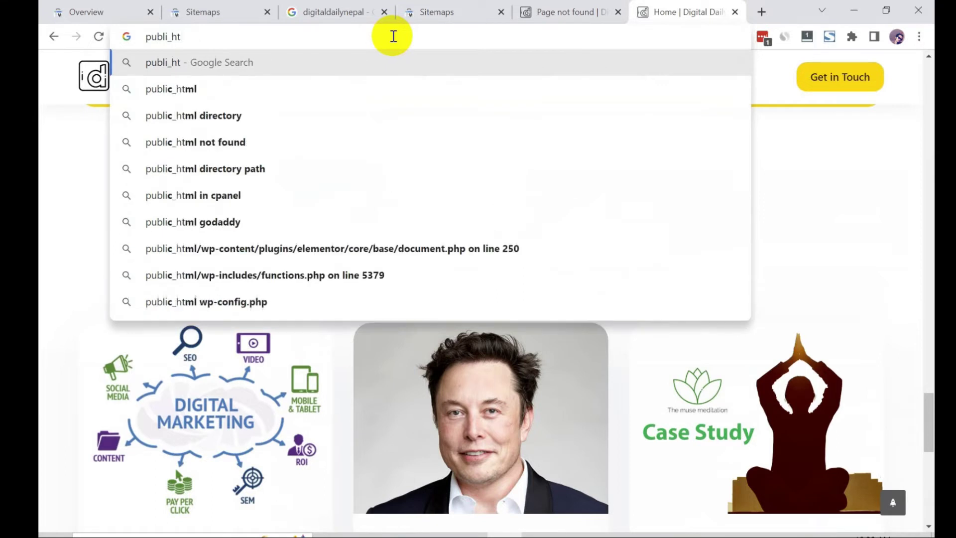
type("ml")
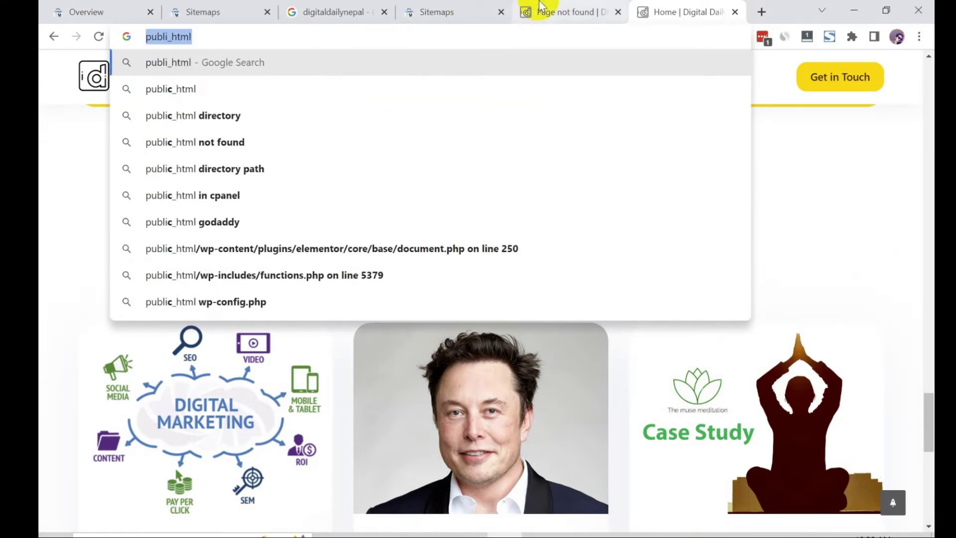
mouse_move(568, 5)
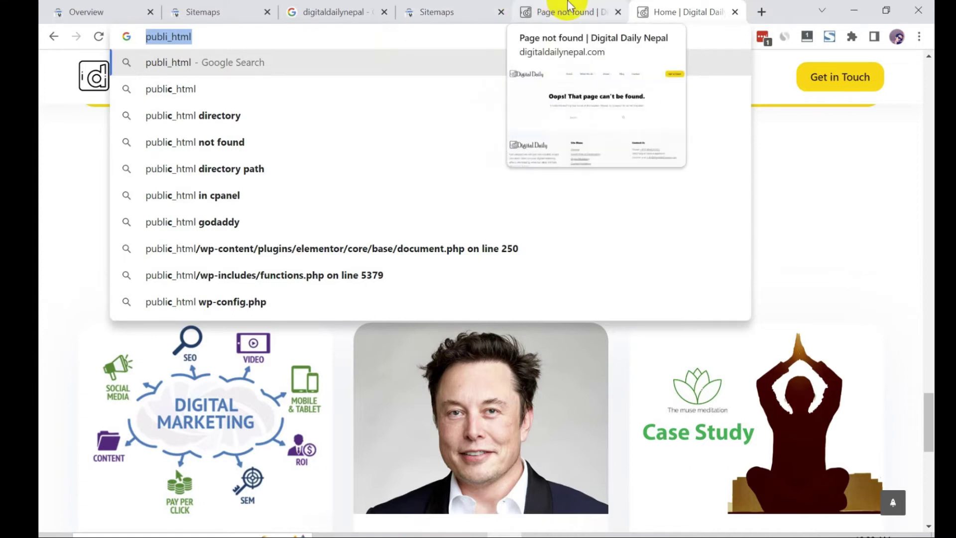
left_click(479, 6)
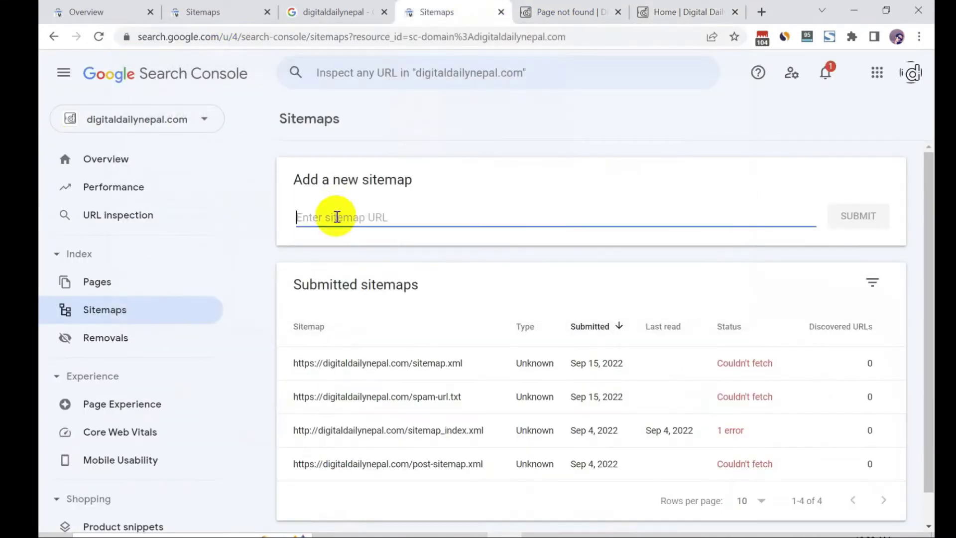
left_click(656, 11)
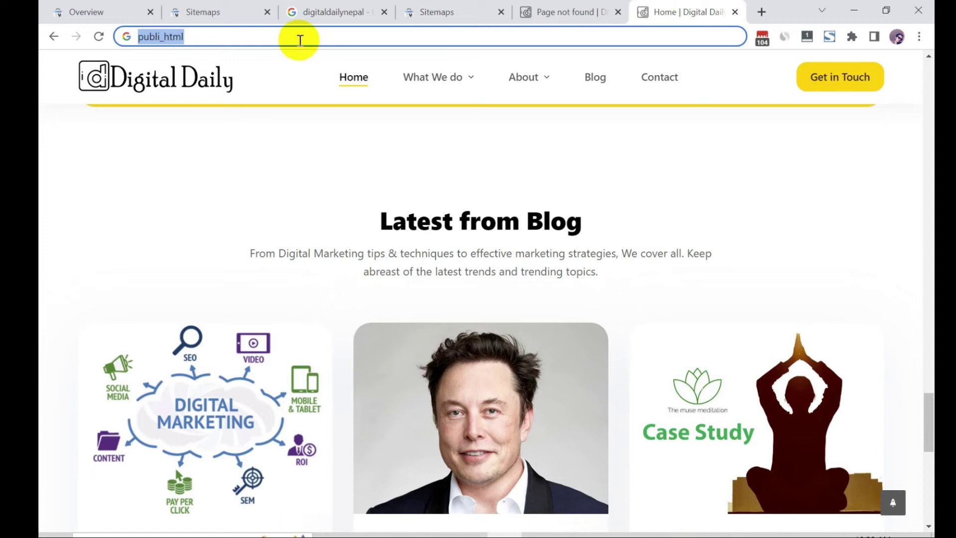
type("digi")
key("BackSpace")
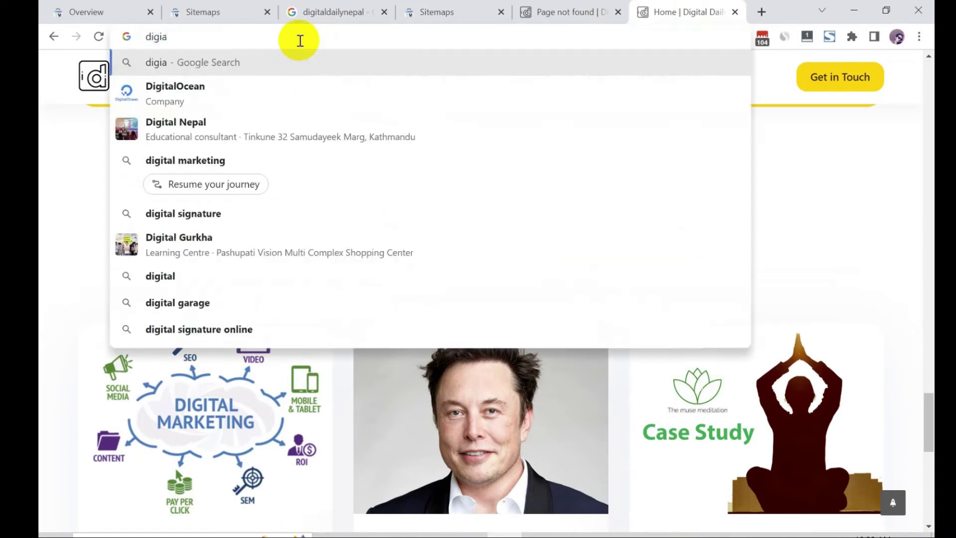
key("Down")
key("Down")
key("Down")
key("Down")
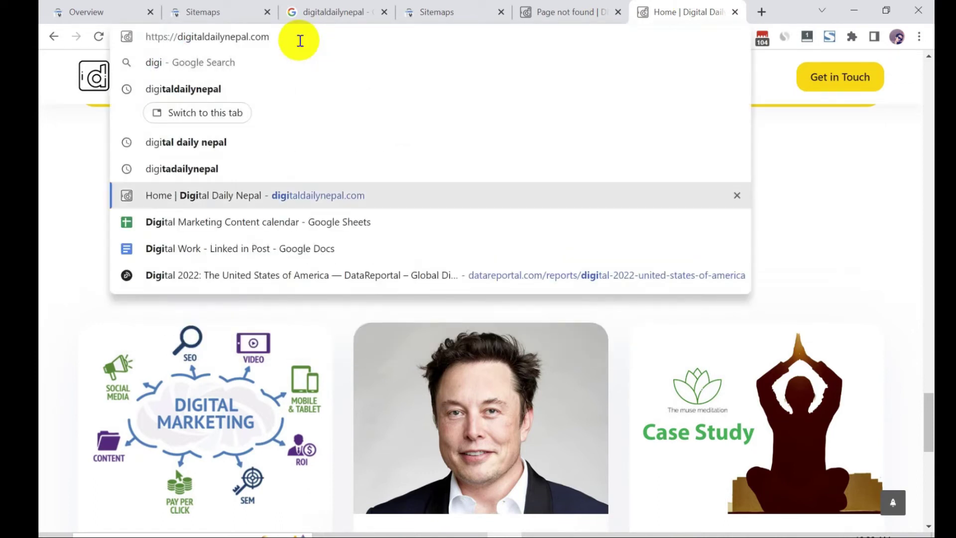
type("/spam-url.txt")
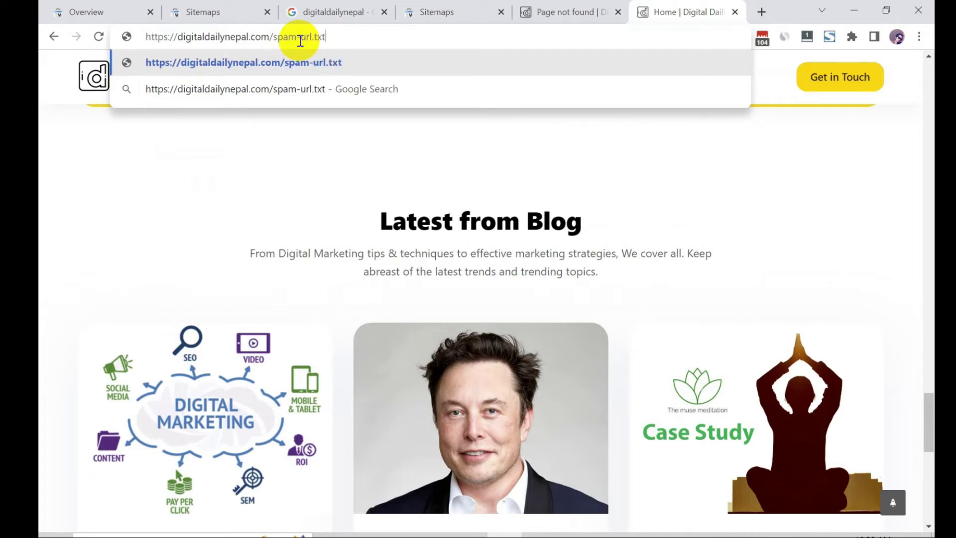
key("ctrl+a")
key("ctrl+c")
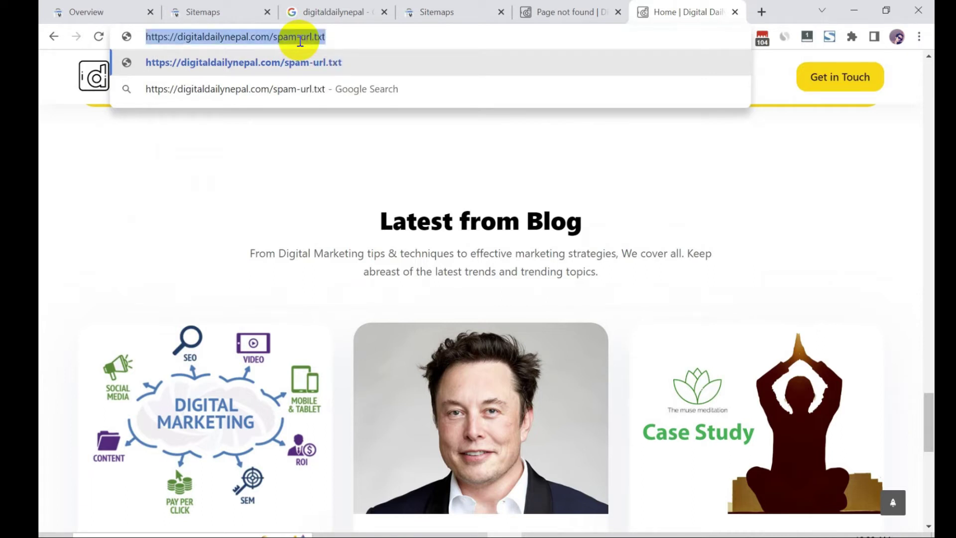
key("Escape")
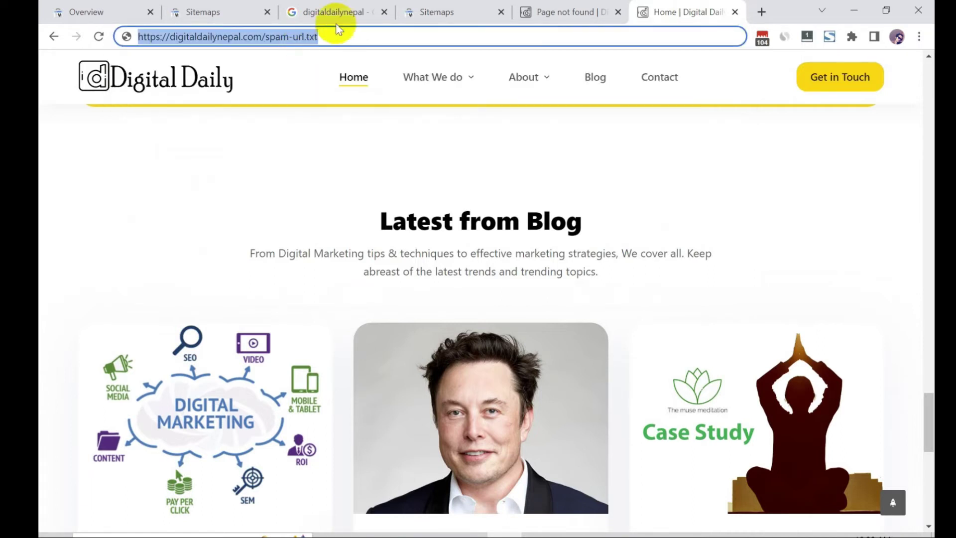
Paste the spam-url.txt address into the Sitemaps page's new sitemap field, then clear it
left_click(406, 11)
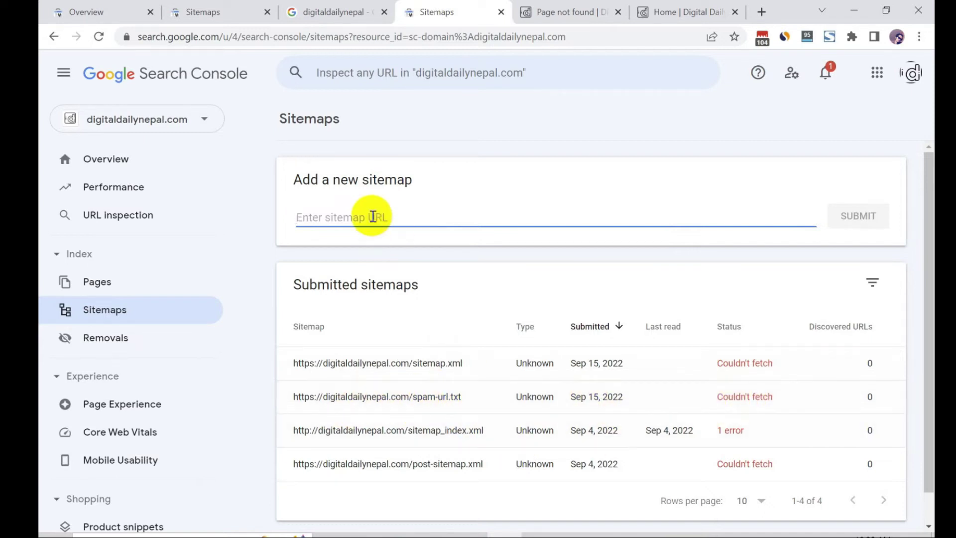
key("ctrl+v")
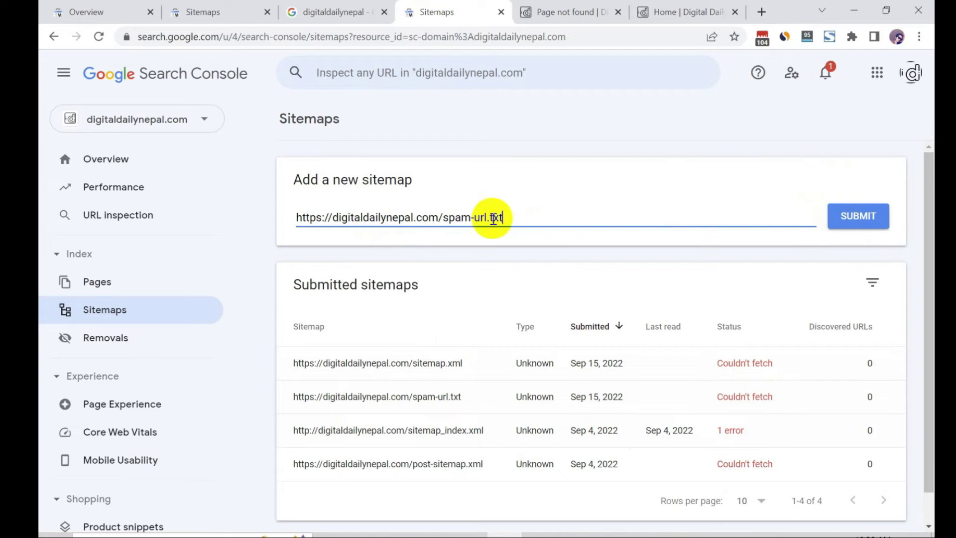
key("ctrl+a")
key("BackSpace")
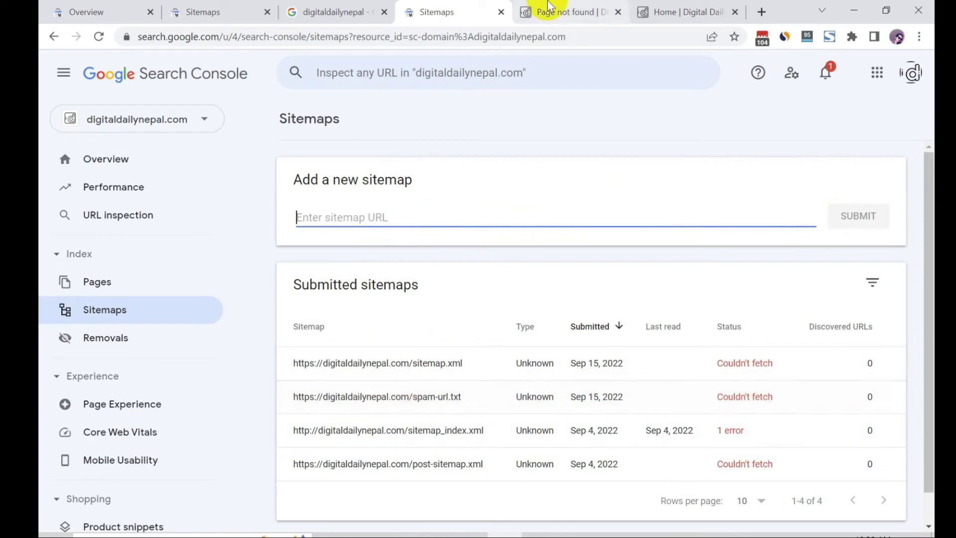
left_click(647, 12)
Highlight the Japanese spam results listed under digitaldailynepal.com in Google Search
mouse_move(443, 75)
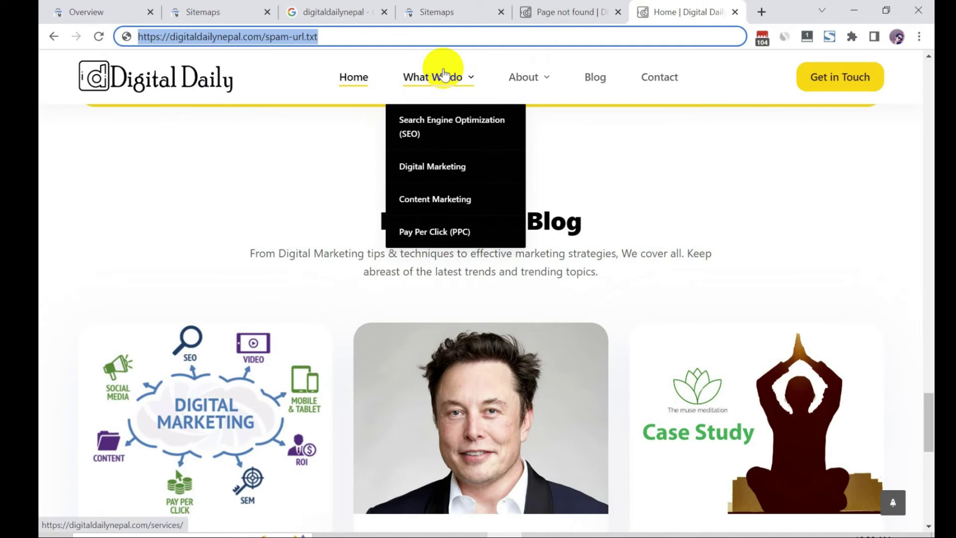
mouse_move(429, 5)
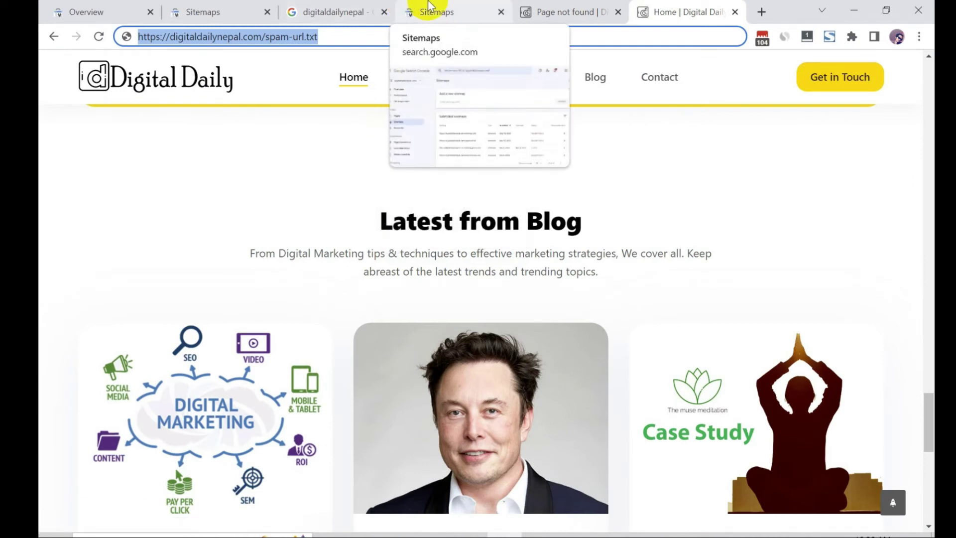
left_click(324, 12)
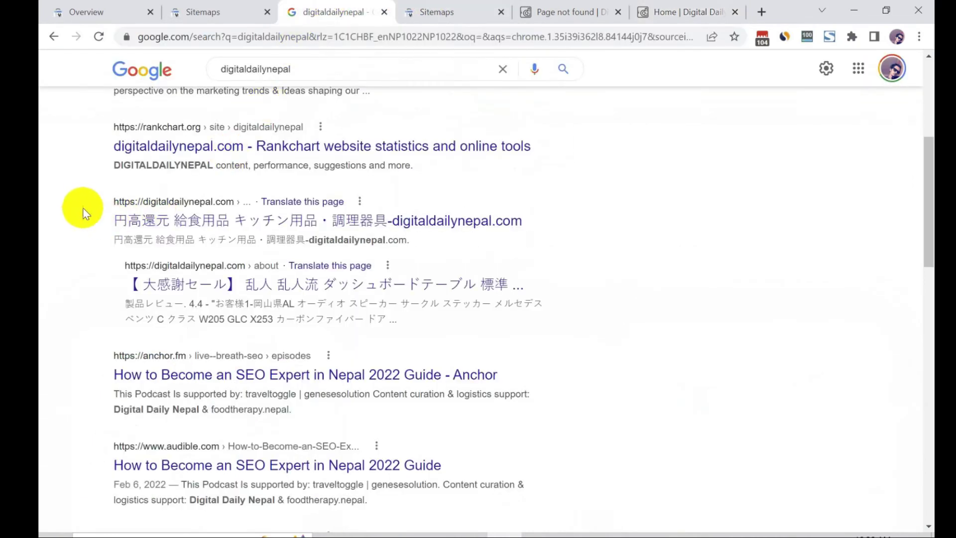
left_click_drag(80, 205, 405, 321)
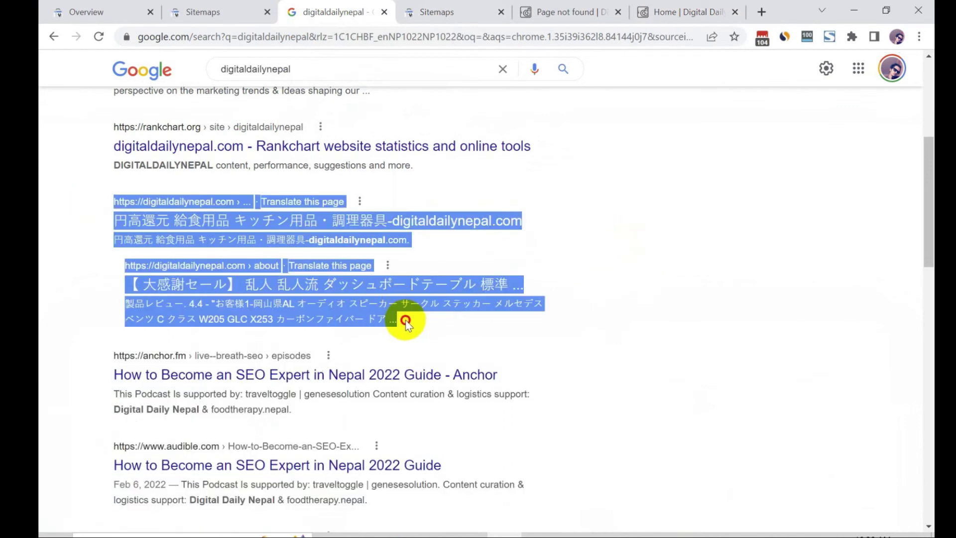
left_click(57, 284)
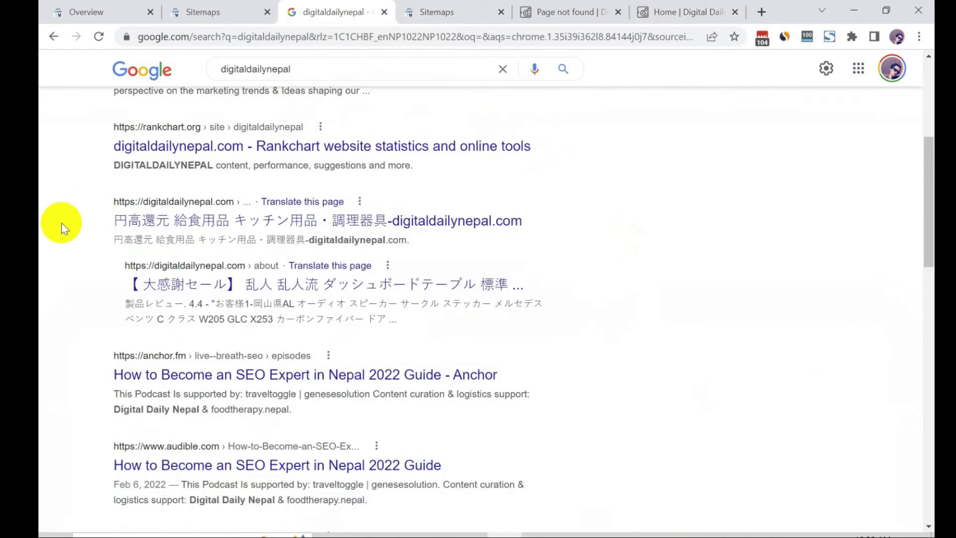
left_click_drag(73, 201, 545, 318)
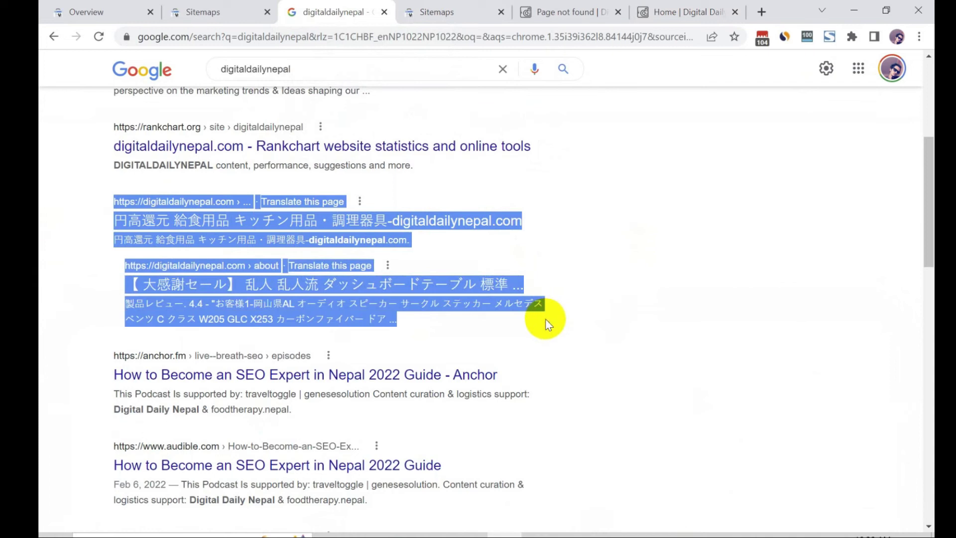
Open the Page indexing report in the Search Console tab, then return to the search results
left_click(222, 6)
left_click(55, 10)
left_click(264, 4)
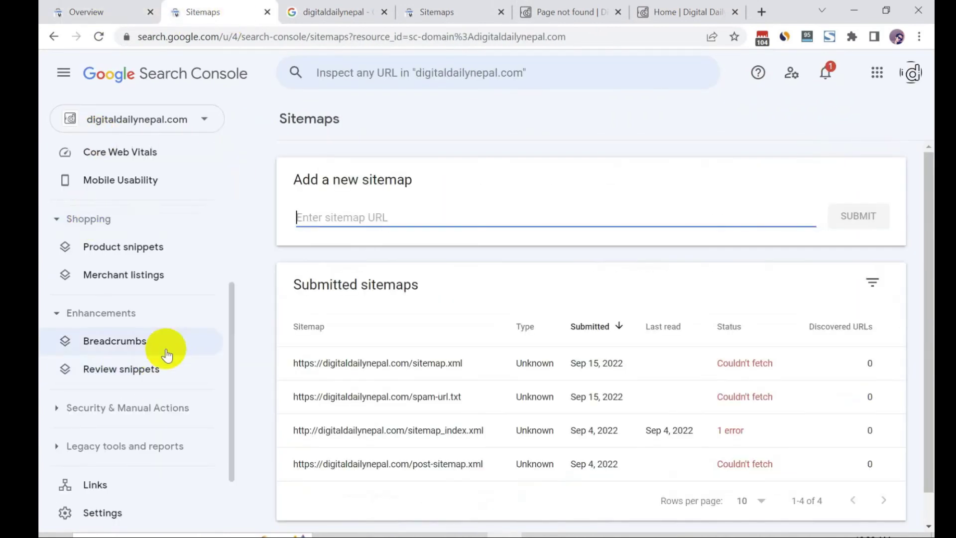
scroll(169, 279, "up", 3)
scroll(100, 313, "up", 3)
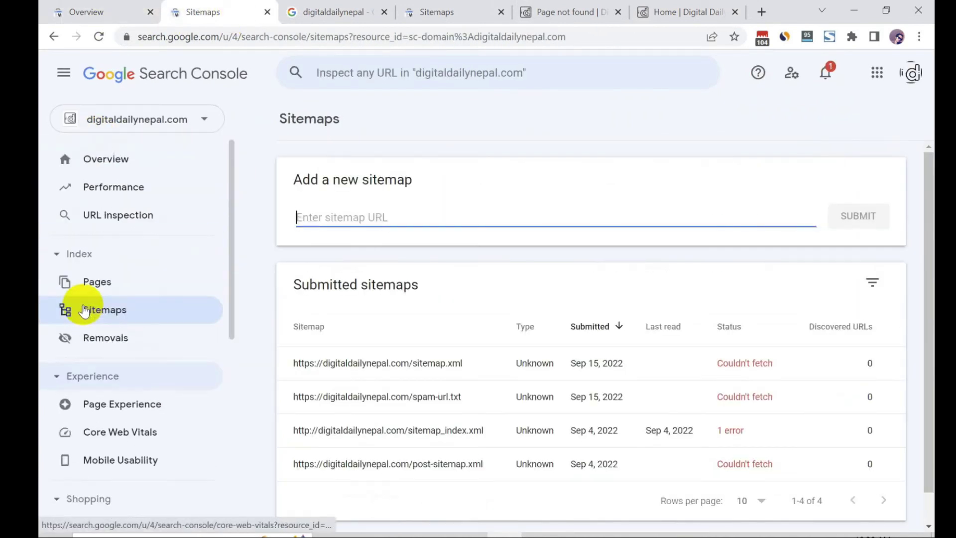
left_click(99, 280)
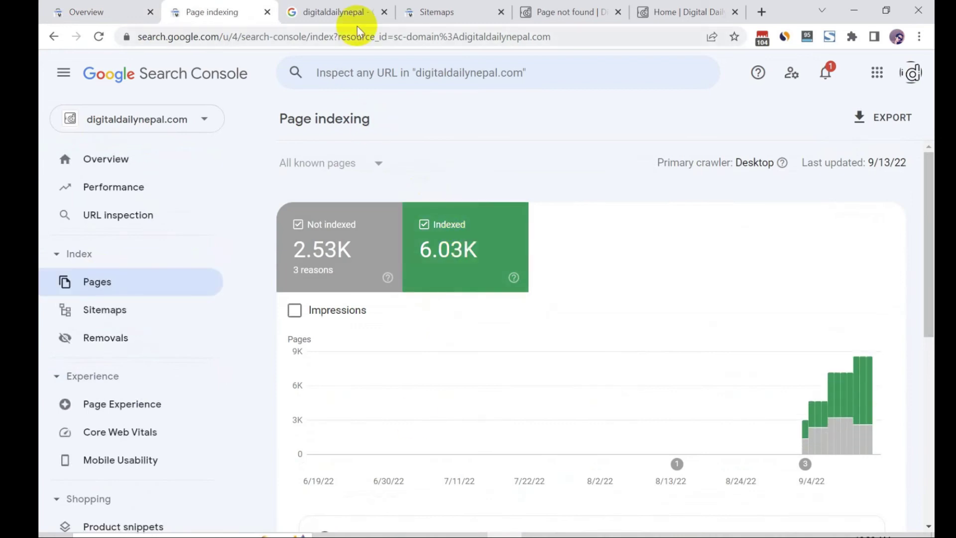
left_click(351, 9)
Search Google for site:digitaldailynepal.com to list the domain's indexed pages
left_click(222, 68)
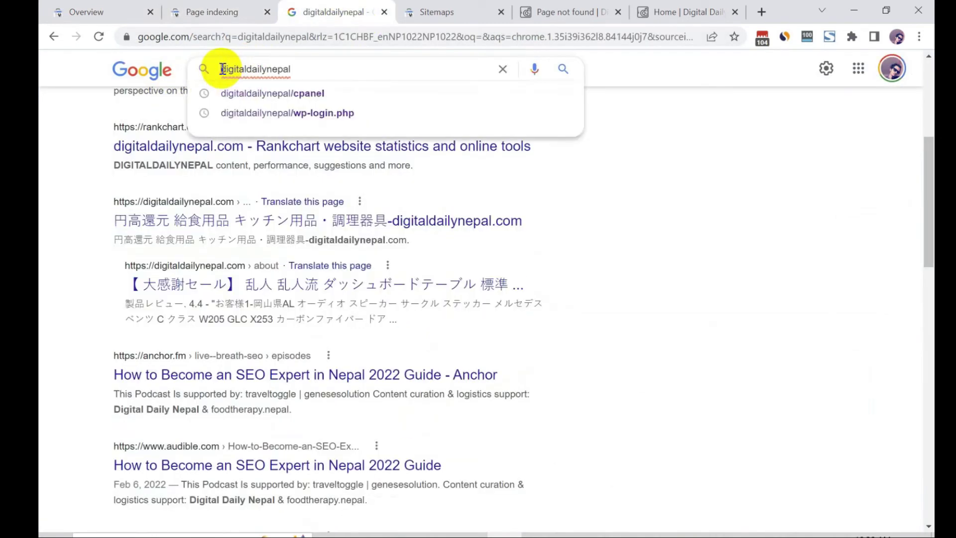
type("site:")
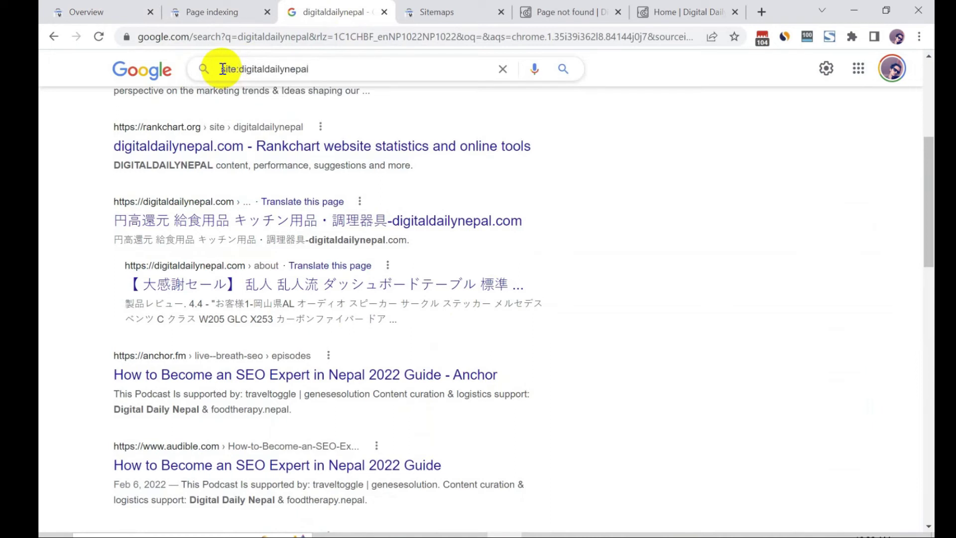
type(".com")
key("Return")
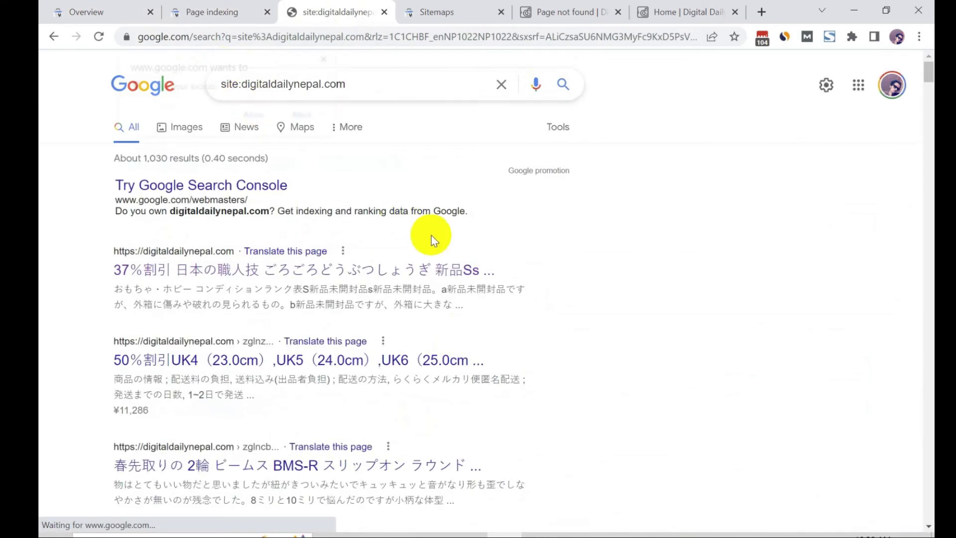
Dismiss the location prompt and review the ~1,030 results, mostly Japanese yen-priced spam listings
scroll(392, 238, "down", 3)
left_click(327, 58)
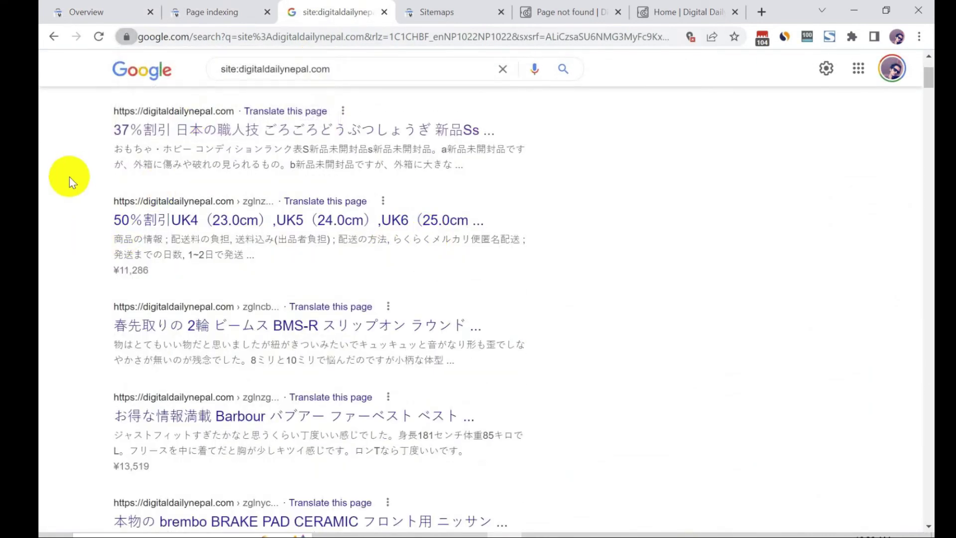
scroll(139, 225, "down", 20)
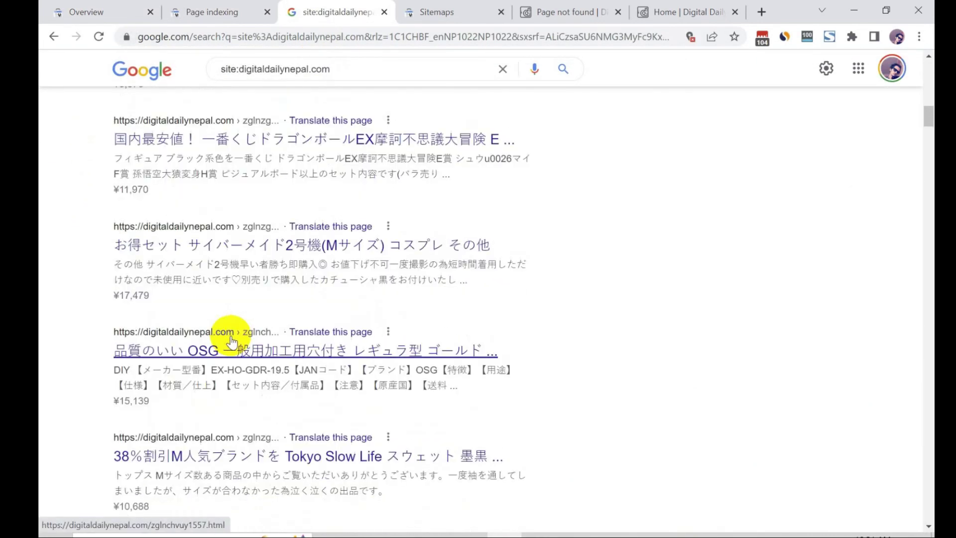
scroll(321, 355, "down", 20)
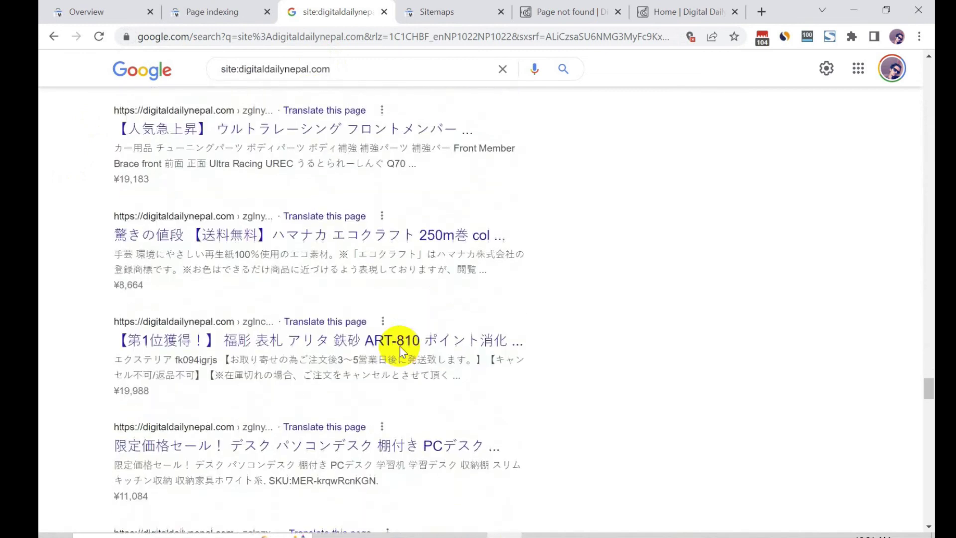
scroll(401, 352, "down", 2)
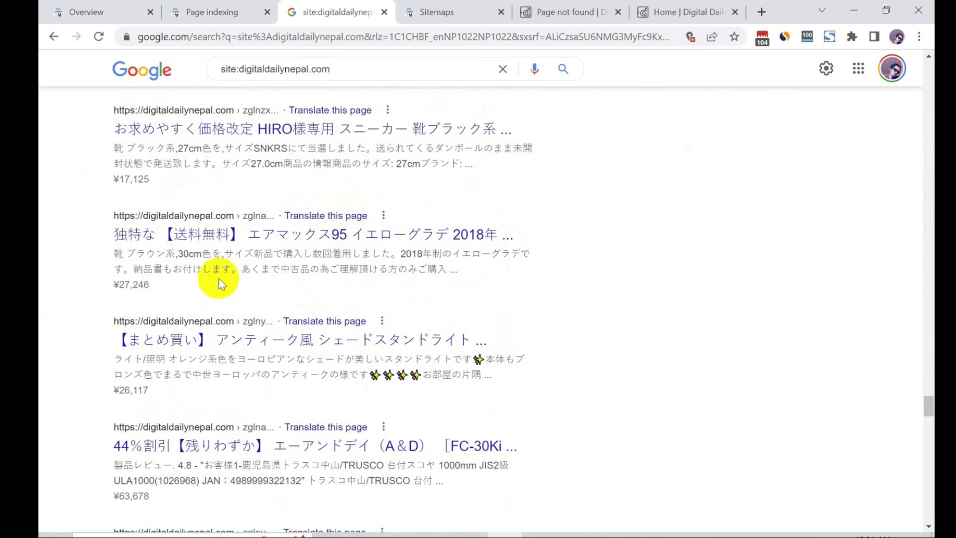
scroll(473, 298, "down", 4)
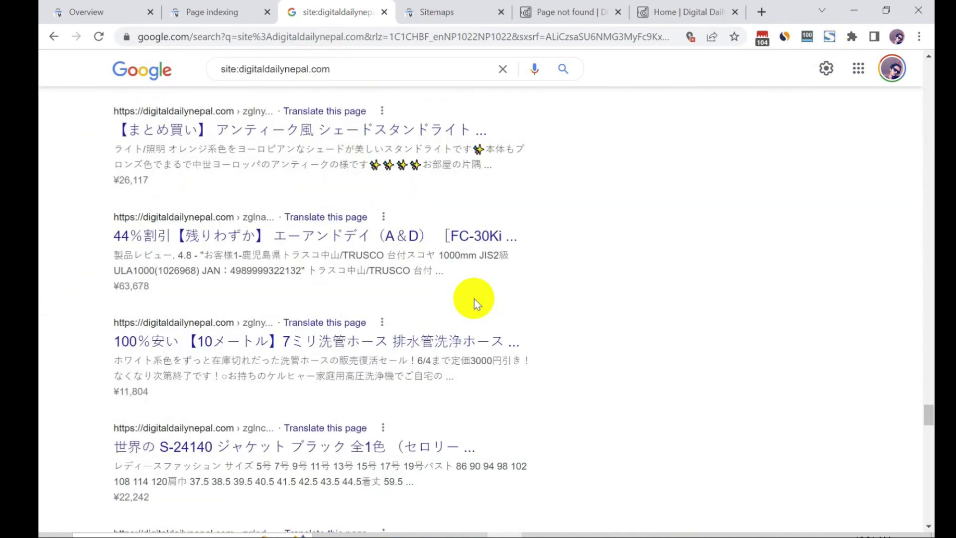
scroll(474, 298, "down", 20)
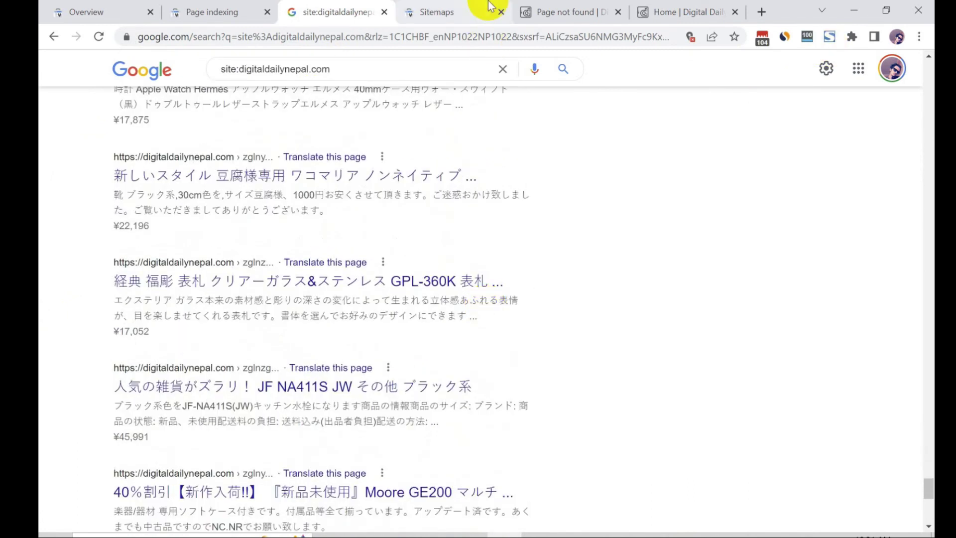
Switch back to the Chrome tab showing Search Console's Sitemaps page
left_click(490, 5)
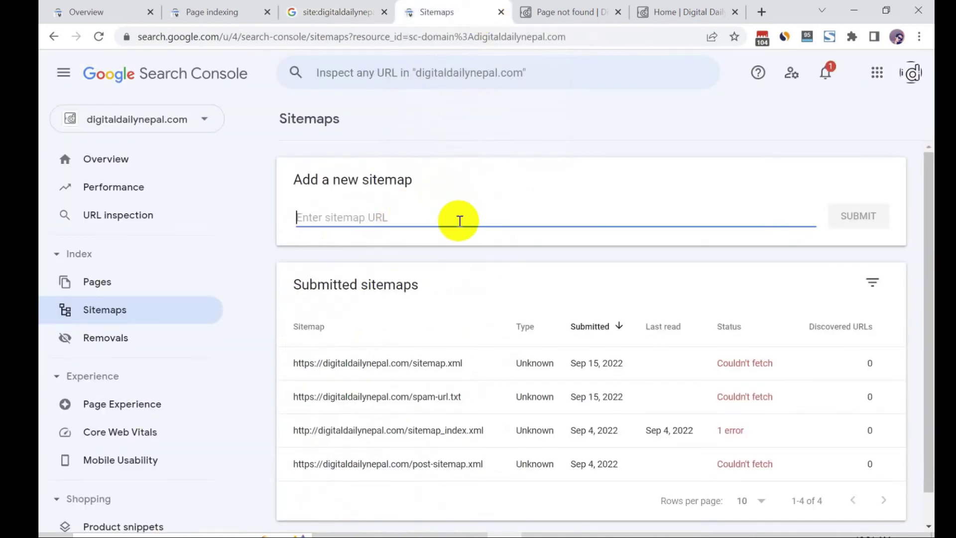